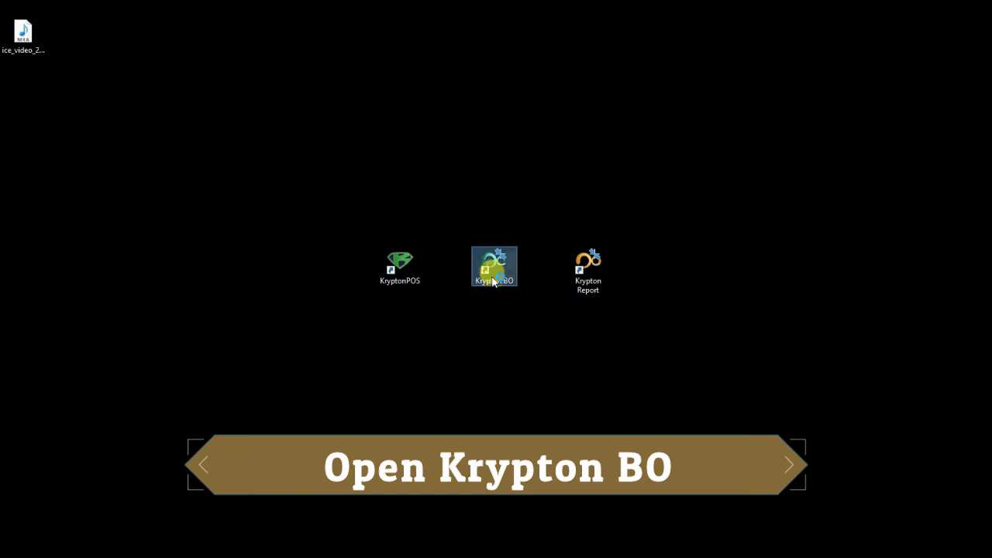
Launch Krypton BO and sign in with the employee access code.
drag(785, 202, 451, 203)
click(468, 385)
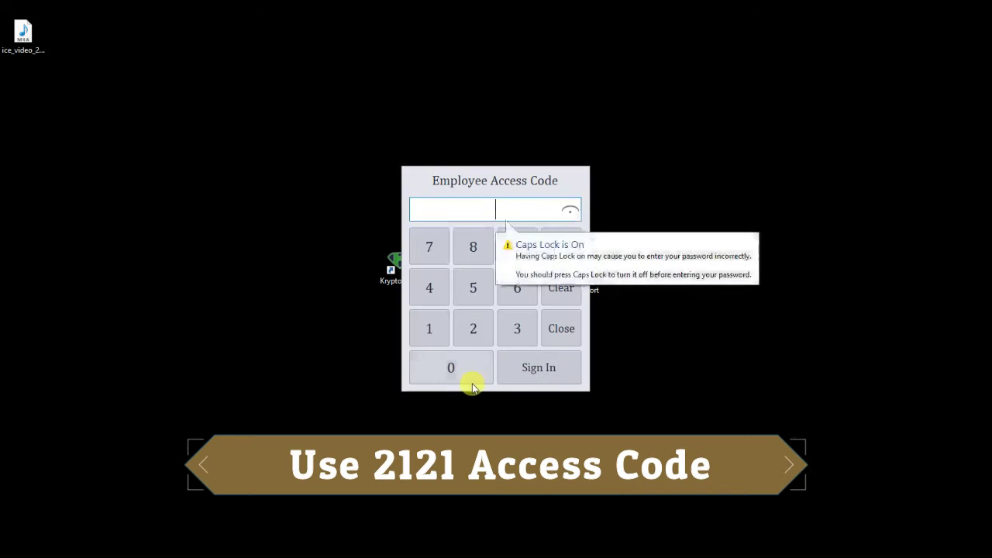
text(2)
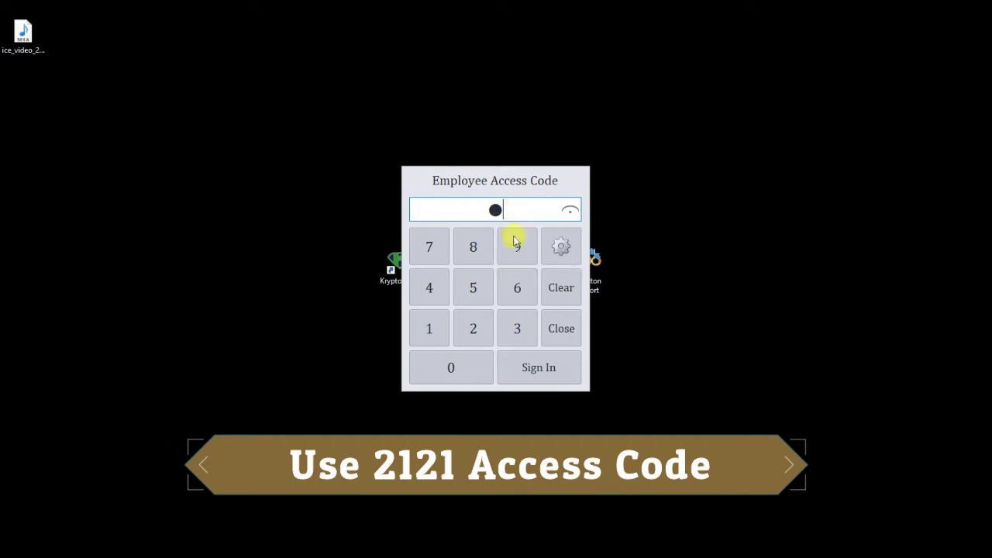
click(442, 329)
click(470, 331)
click(435, 331)
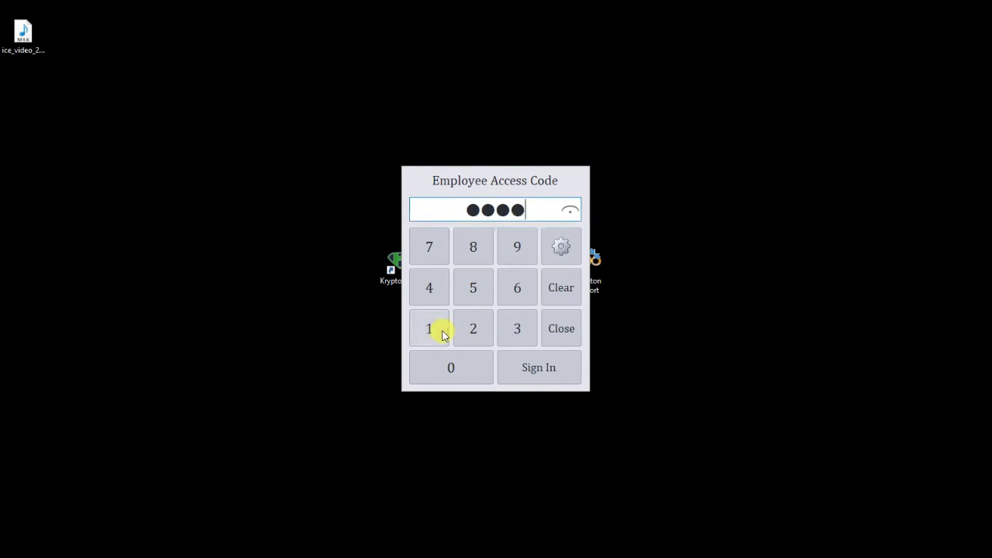
click(535, 367)
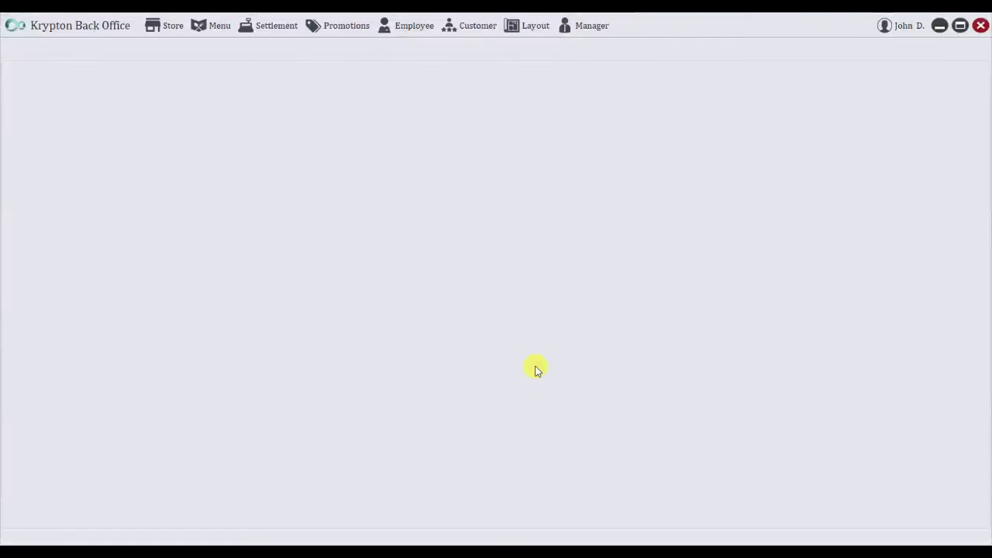
Open the Employee Setup, Employee Group and Customer Setup pages.
click(386, 26)
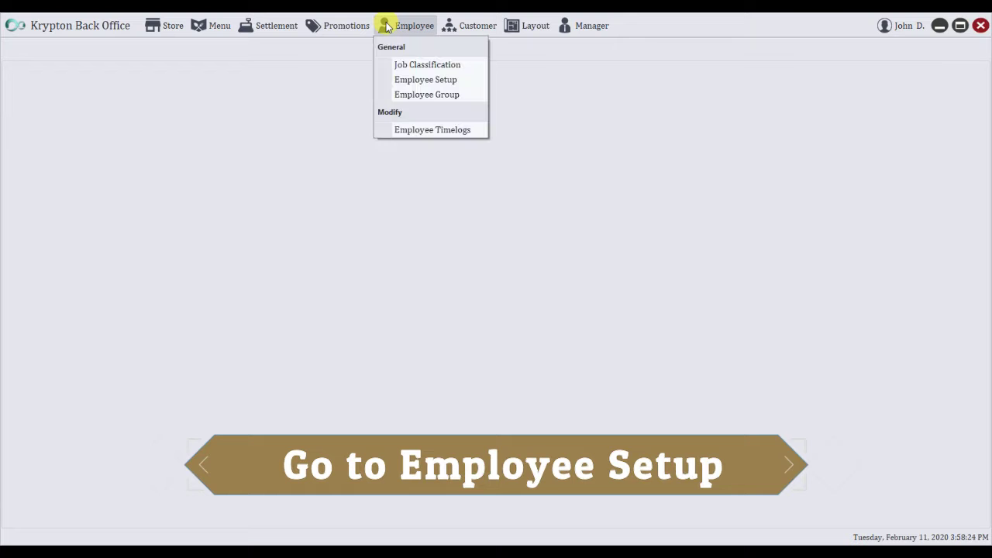
click(414, 79)
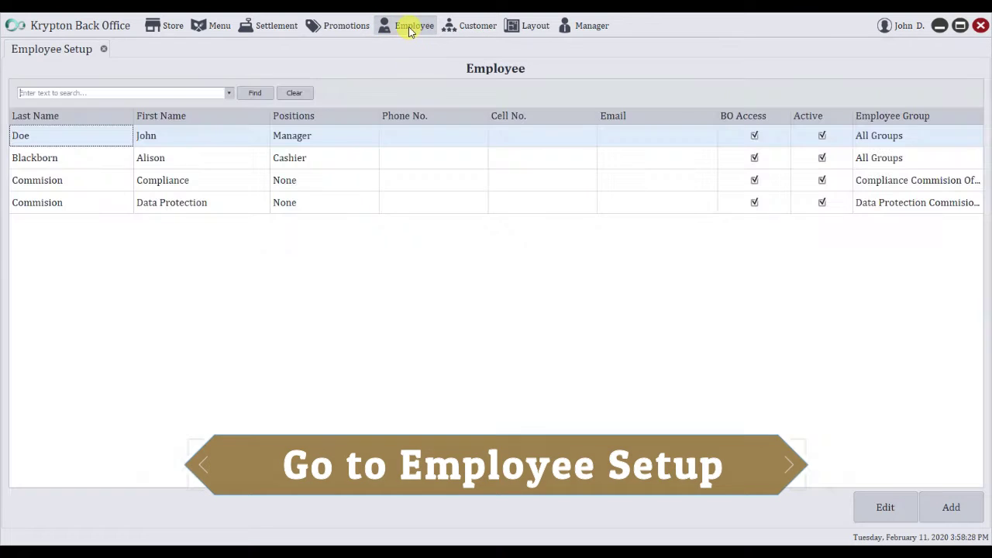
click(410, 28)
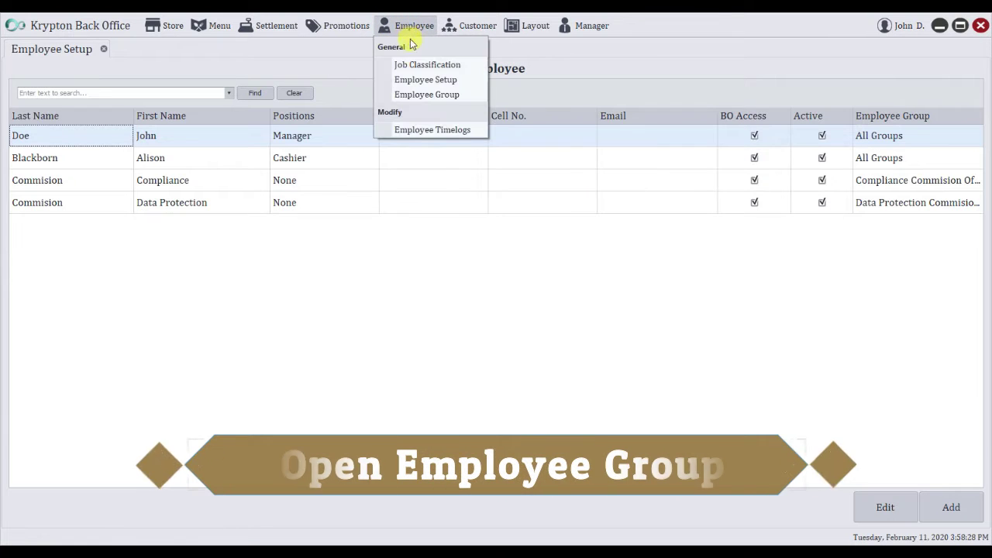
click(425, 97)
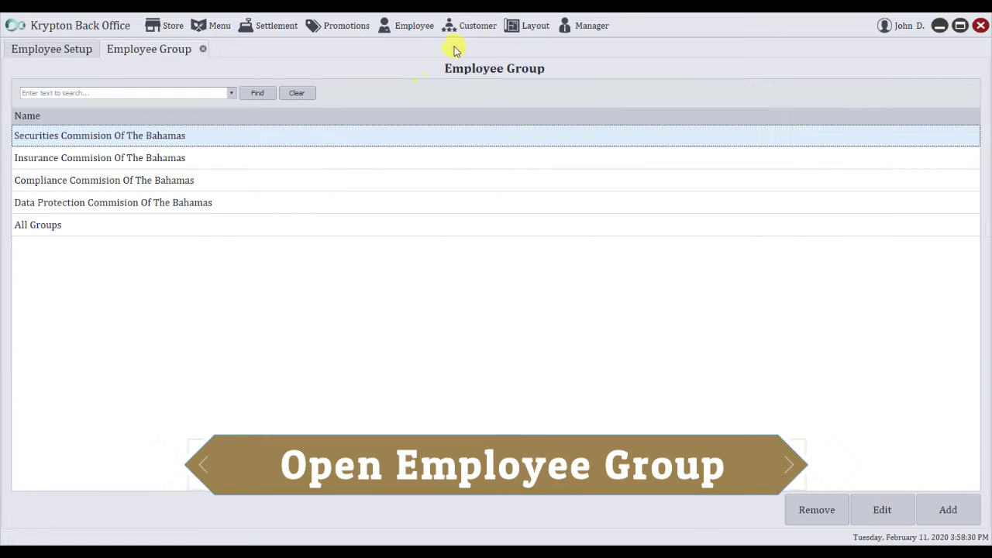
click(471, 31)
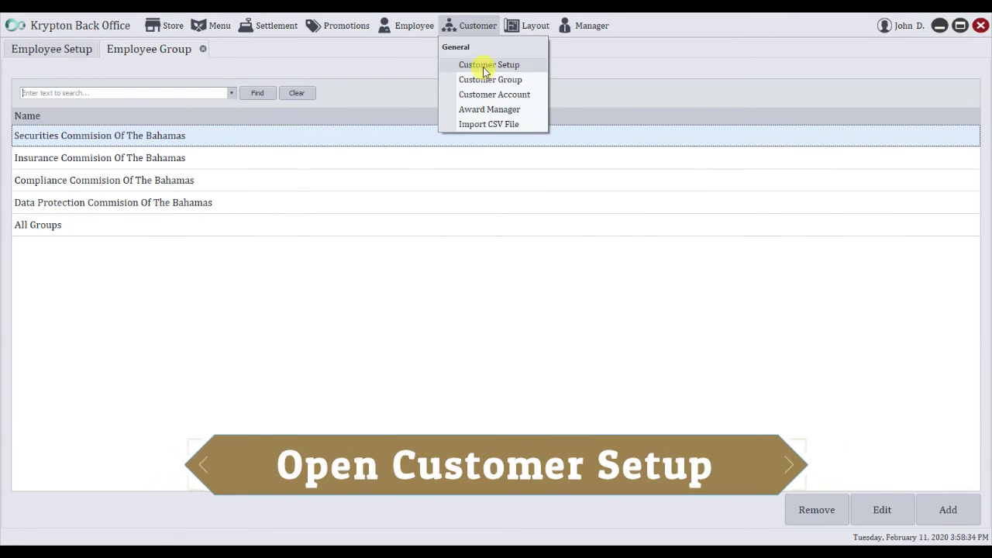
click(485, 66)
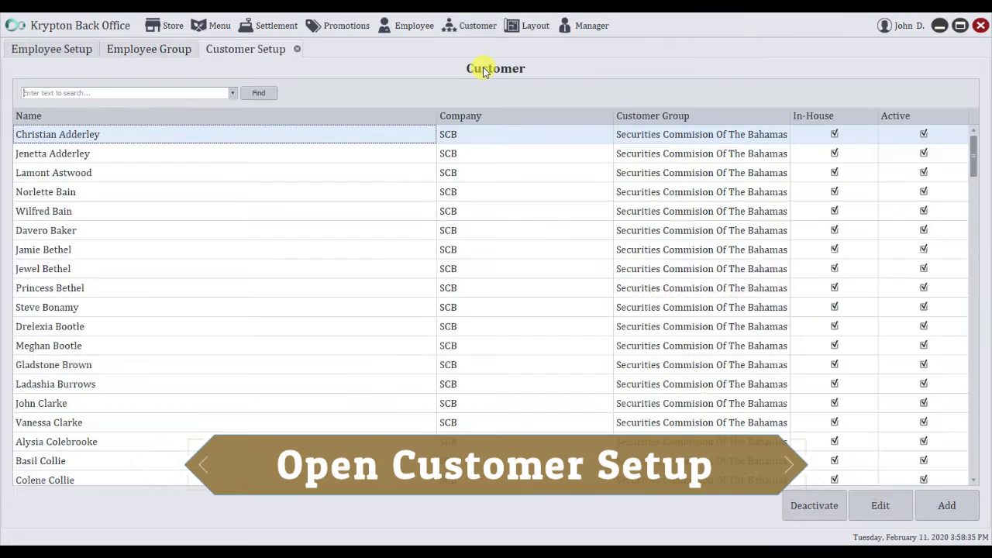
Check the employee group options in the manager's employee entry in Employee Setup, and close the entry without saving.
click(74, 52)
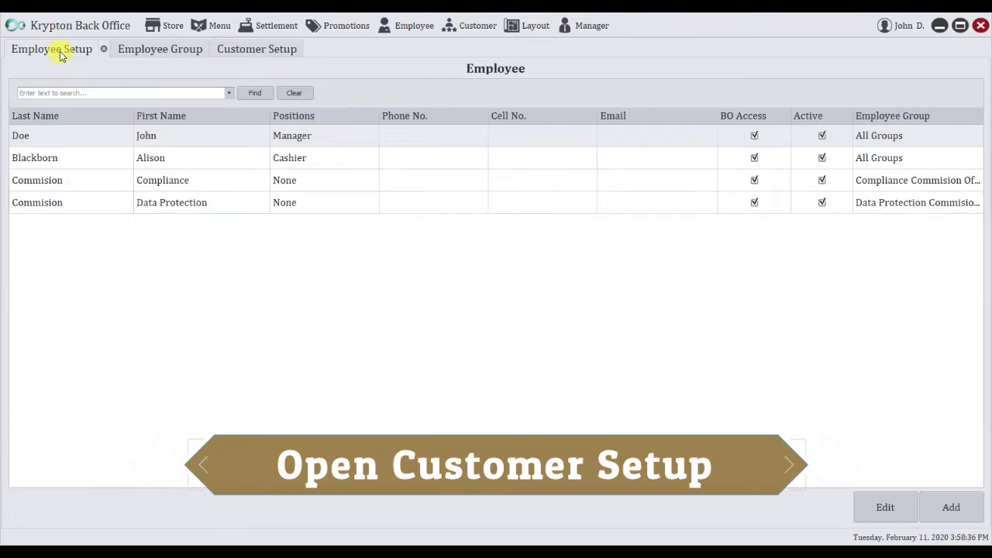
double_click(89, 137)
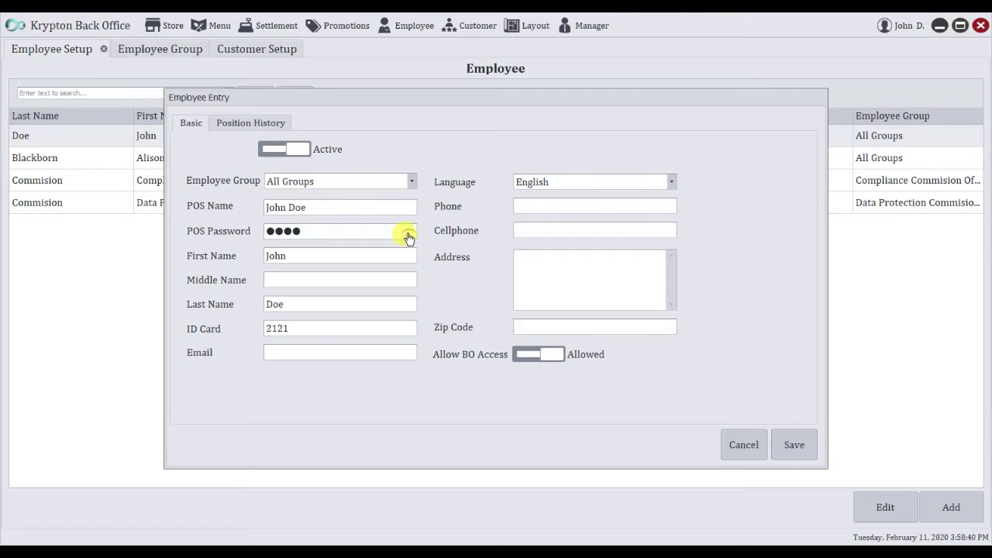
click(345, 186)
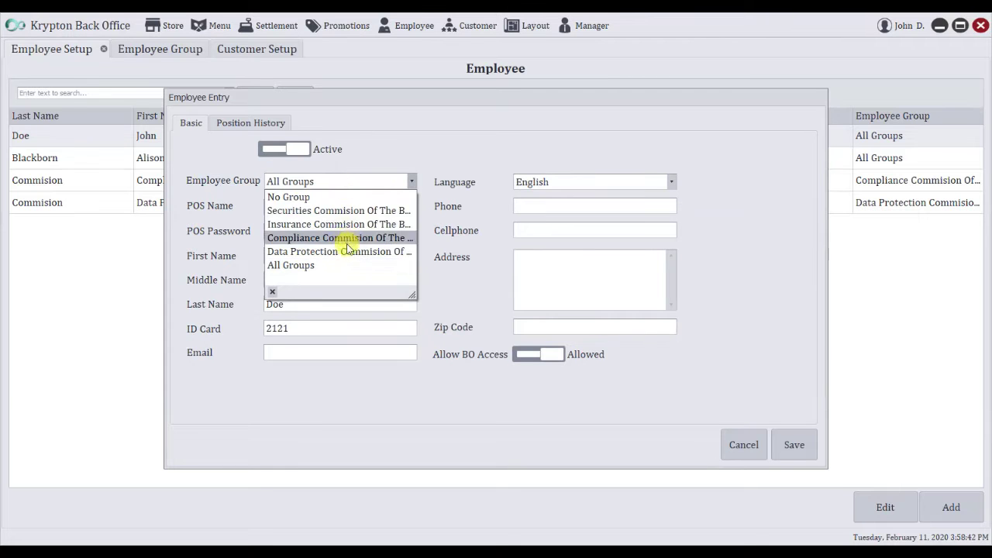
click(373, 177)
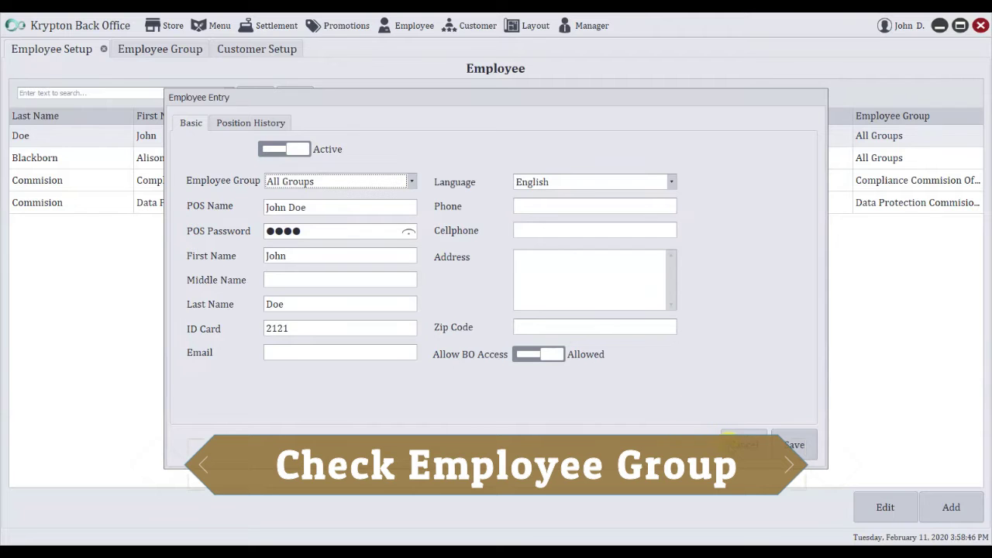
click(731, 446)
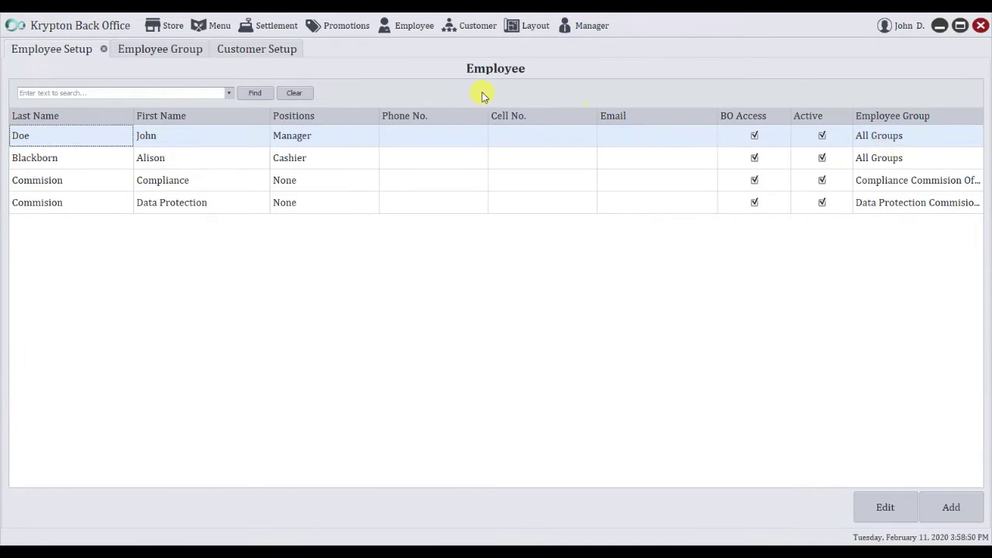
Check which customer groups are assigned to the All Groups employee group, and close it without saving.
click(180, 52)
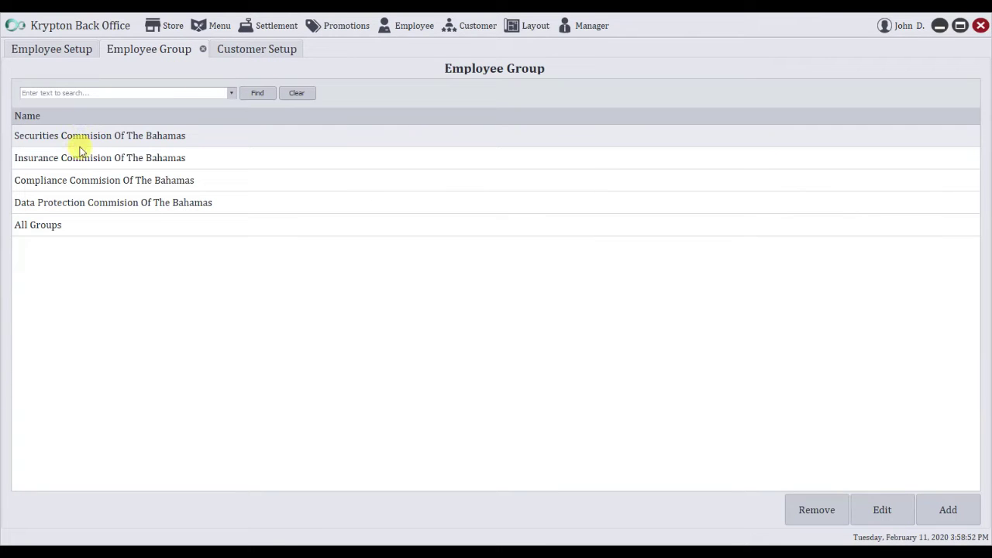
click(49, 231)
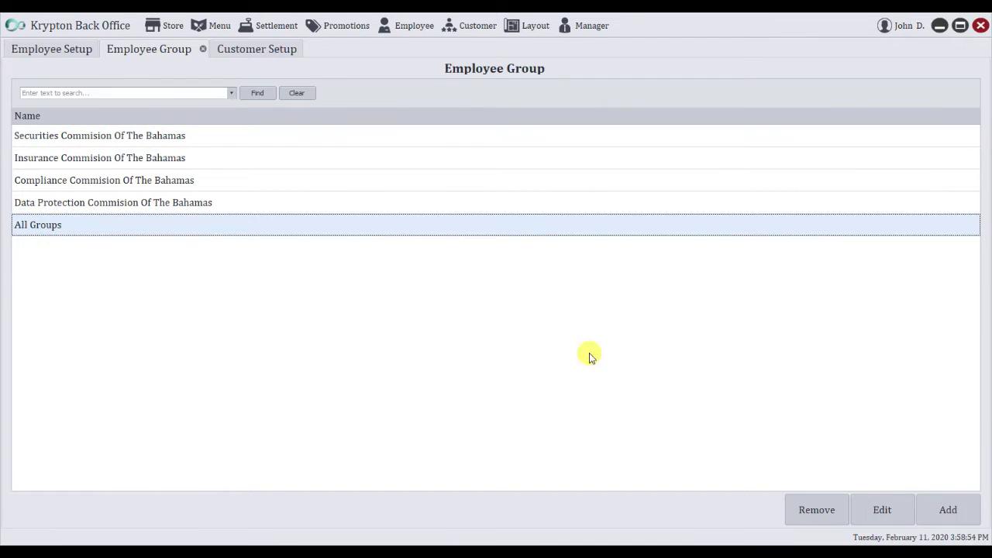
click(883, 510)
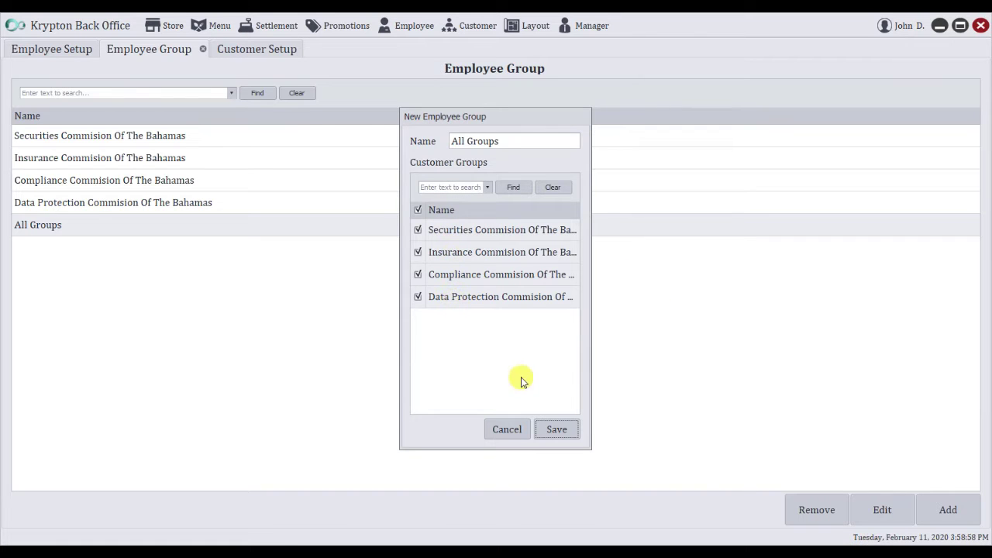
click(516, 431)
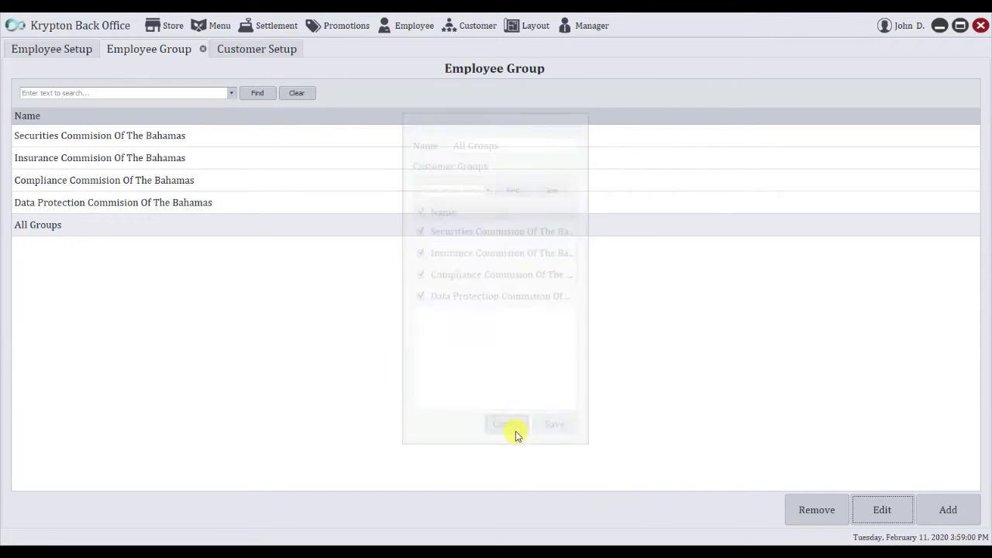
Look through the whole Customer Setup list to examine which customer groups the current sign-in can access.
click(228, 52)
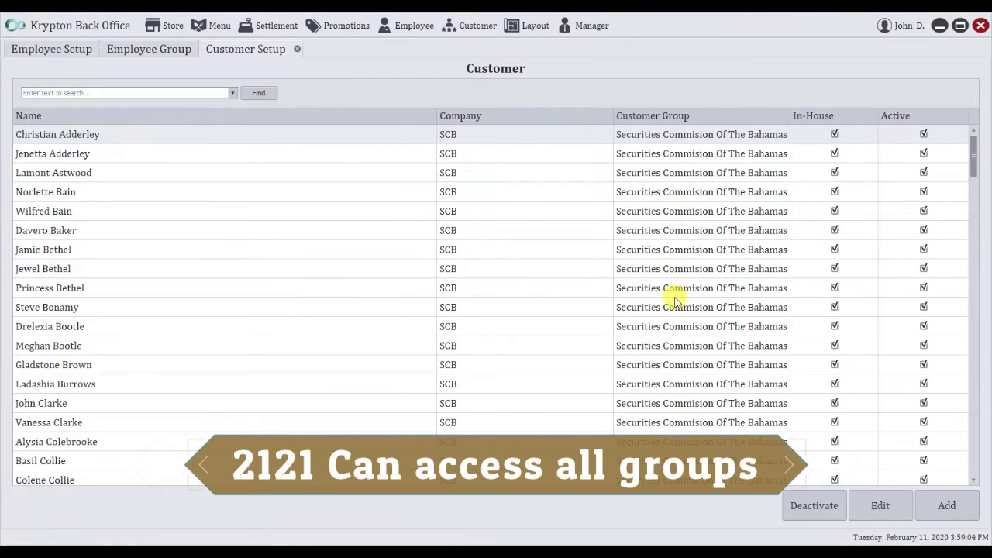
scroll(674, 334, down, 5)
scroll(674, 338, down, 10)
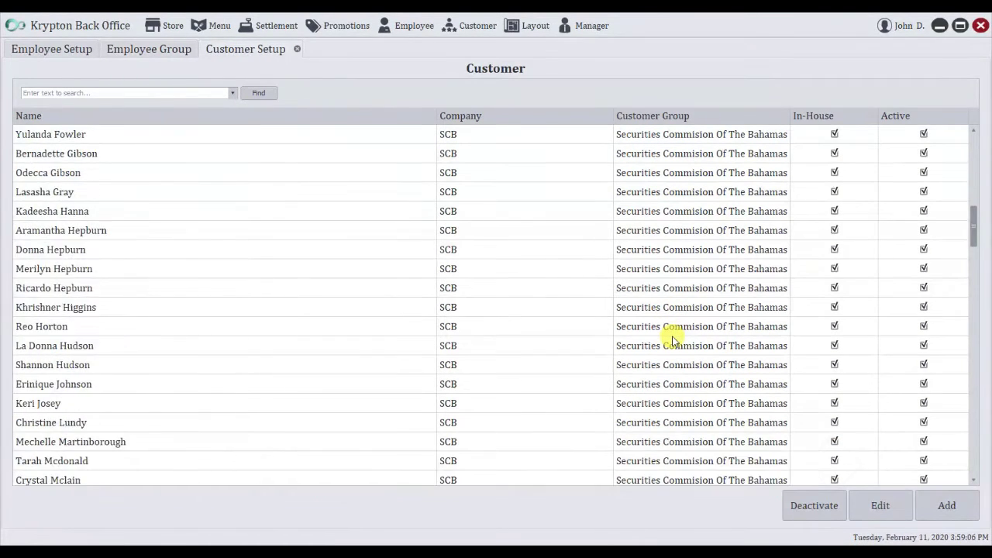
scroll(674, 339, down, 10)
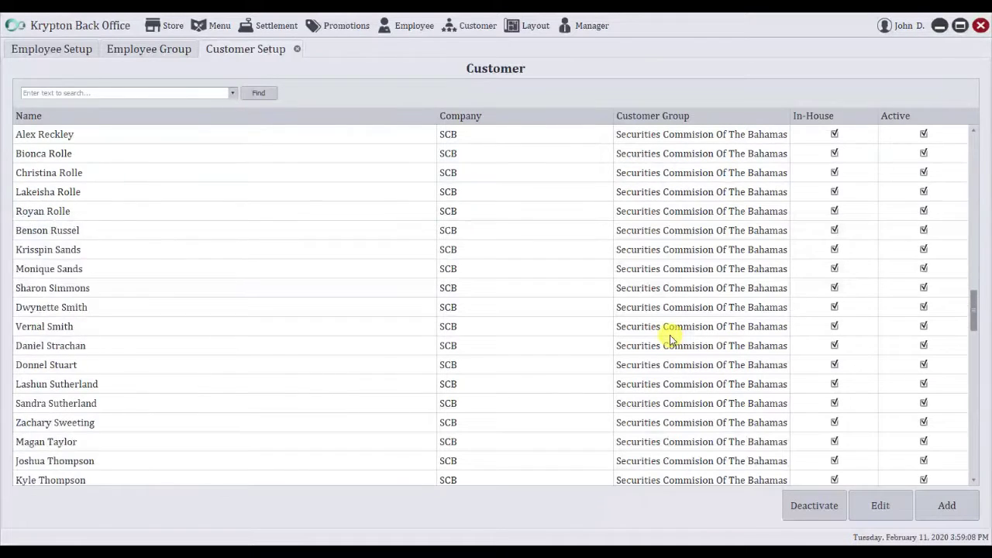
scroll(669, 335, down, 10)
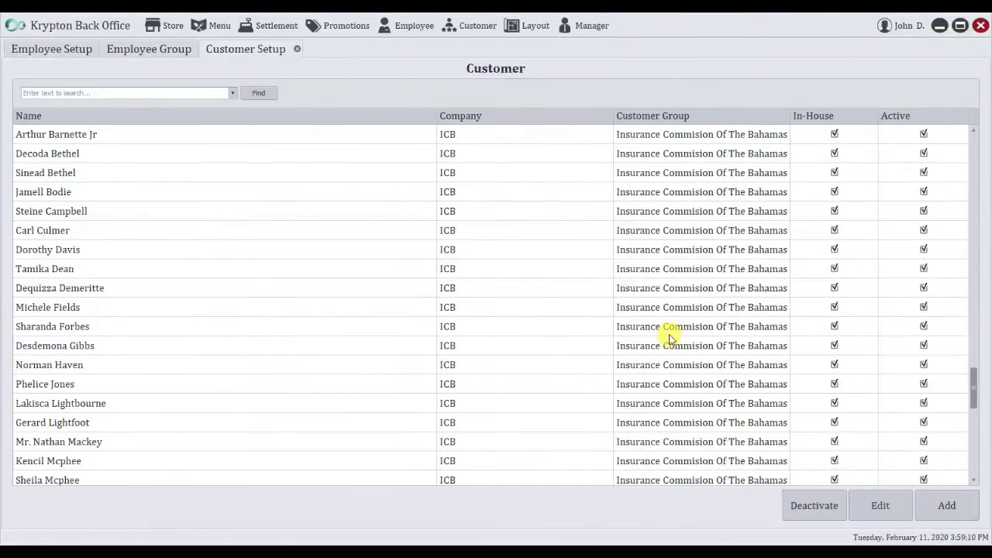
scroll(669, 336, down, 3)
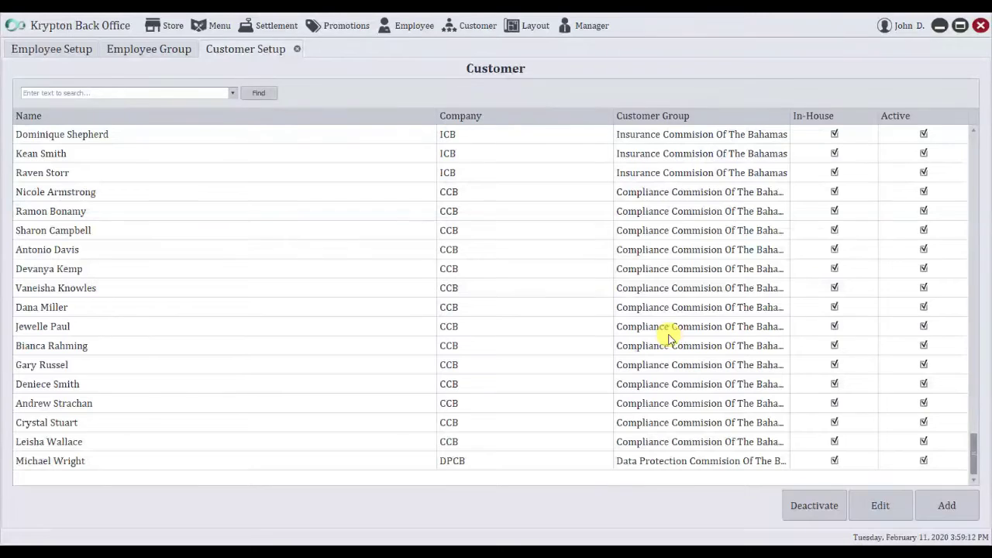
scroll(669, 337, up, 15)
scroll(669, 337, up, 20)
scroll(668, 337, up, 1)
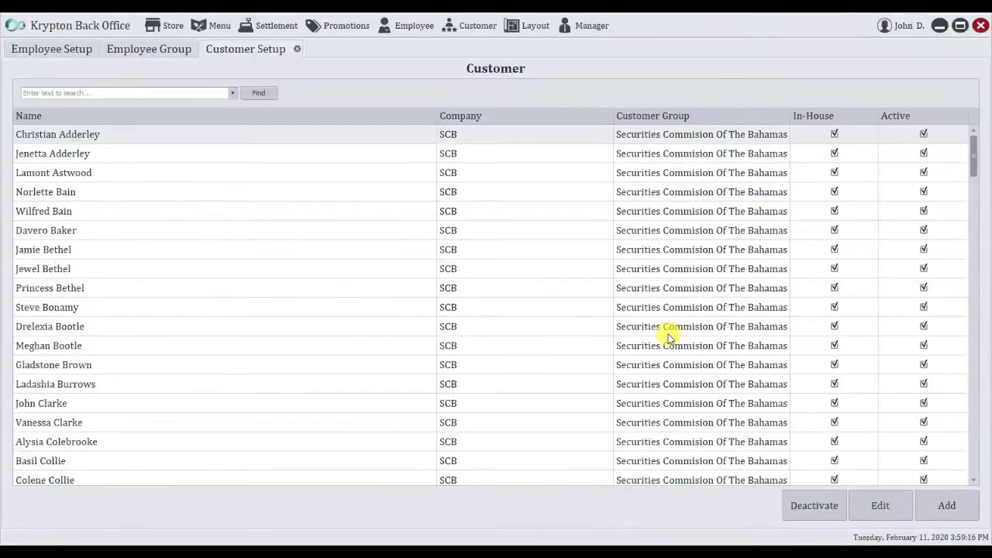
Open the Customer Group page to view the defined customer groups.
click(482, 30)
click(499, 78)
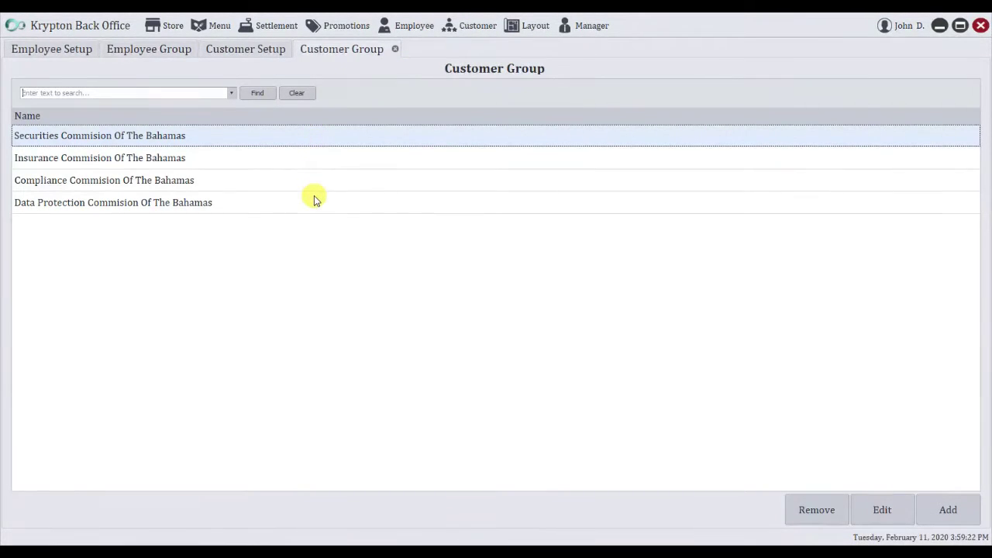
Check the employee group in the Compliance employee's entry in Employee Setup, and close the entry without saving.
click(60, 48)
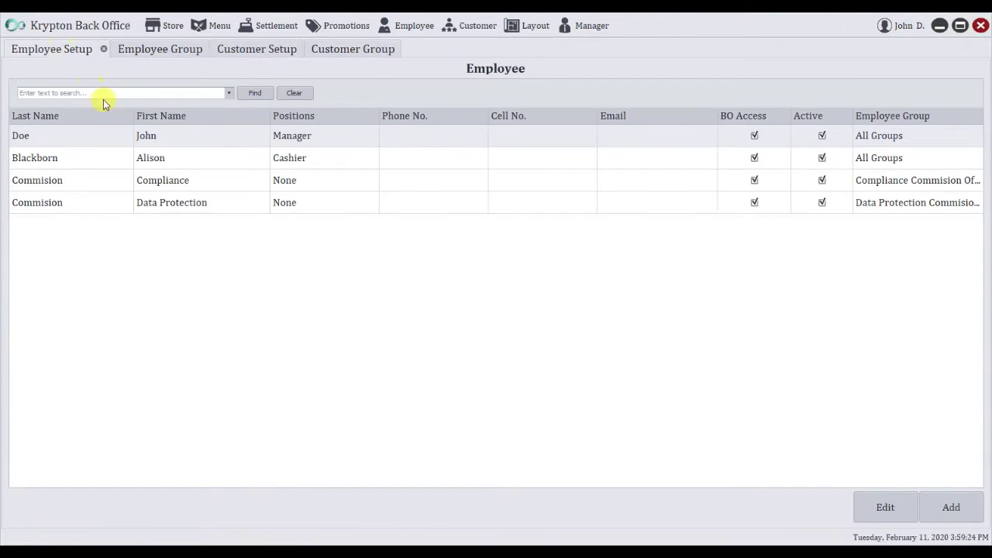
click(140, 165)
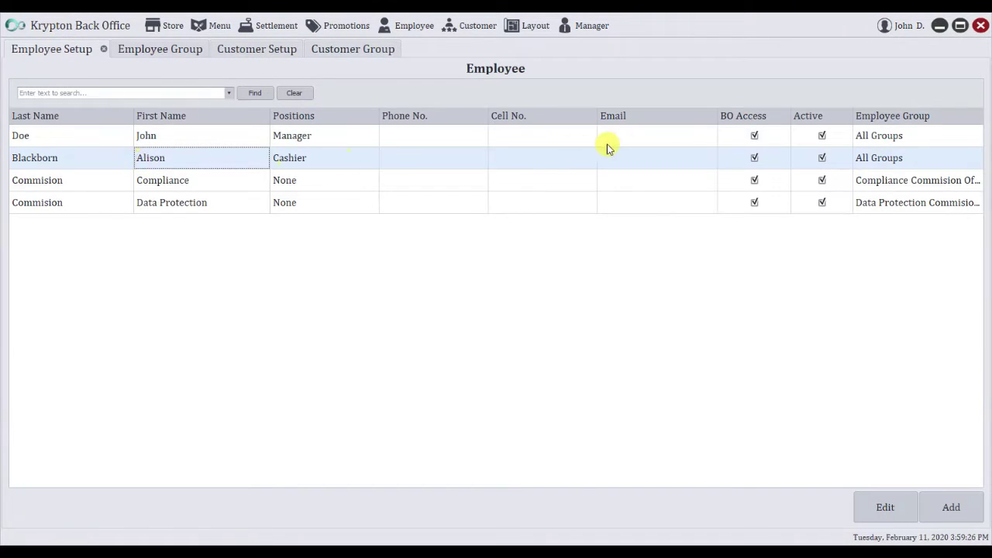
click(161, 180)
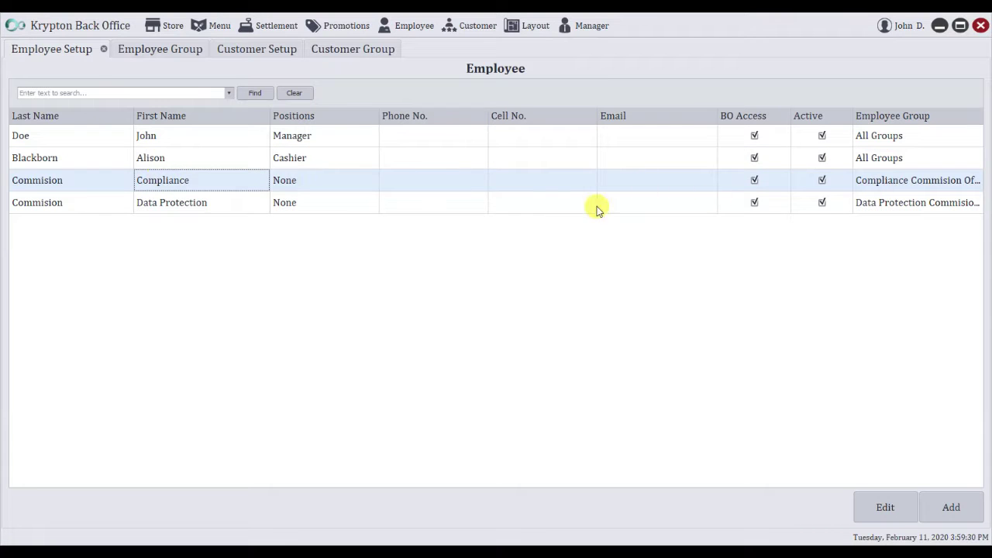
click(859, 504)
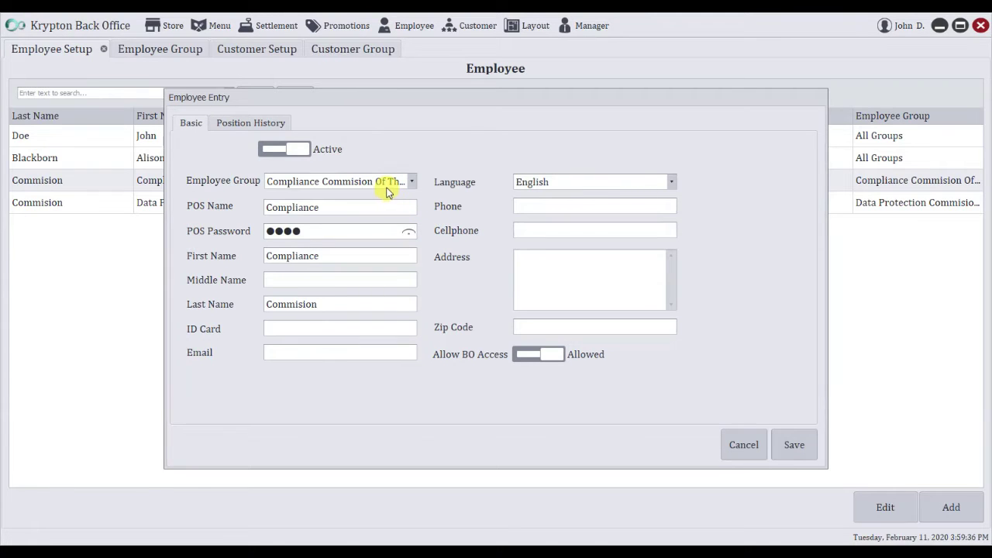
click(388, 185)
click(489, 159)
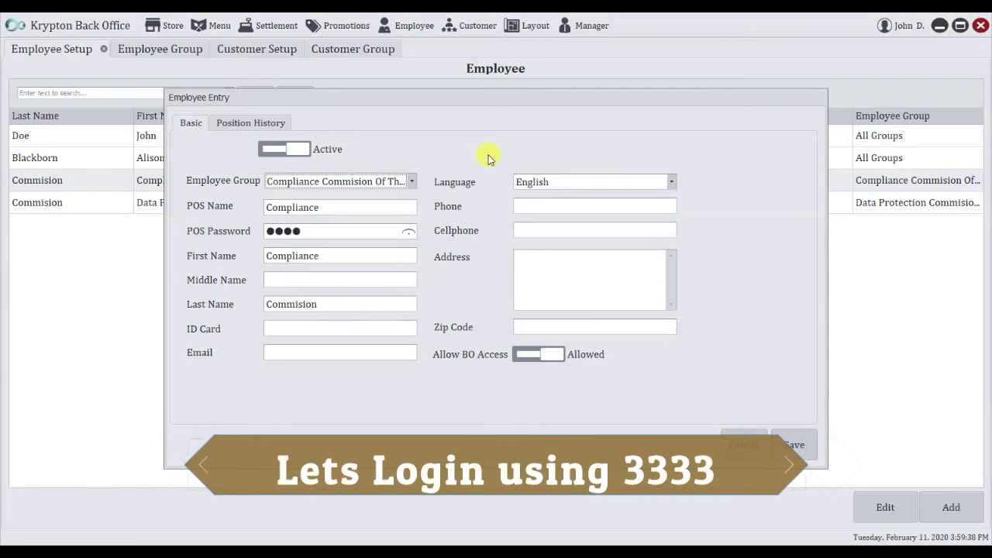
click(743, 443)
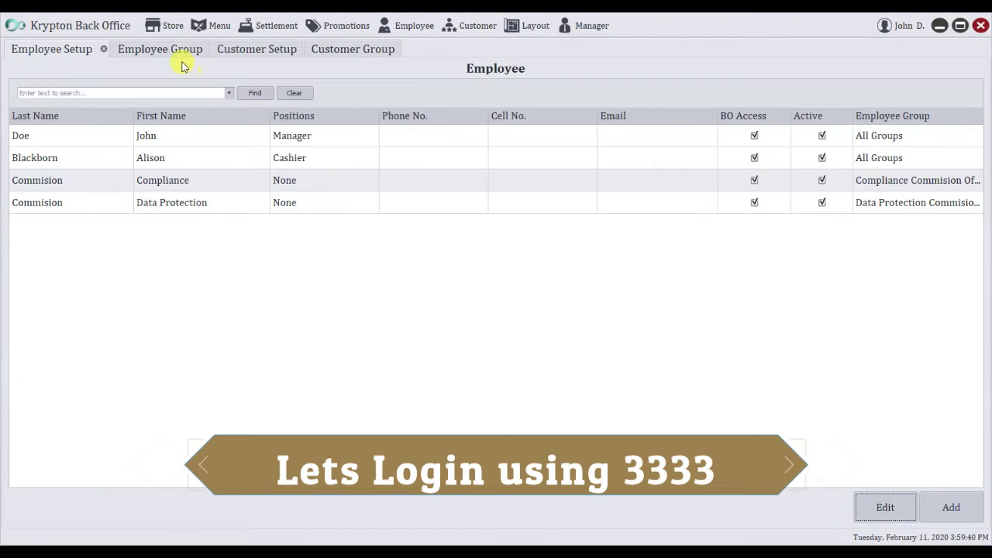
Check the customer groups assigned to the Compliance Commision Of The Bahamas employee group, and close it by saving.
click(178, 53)
click(132, 185)
click(882, 509)
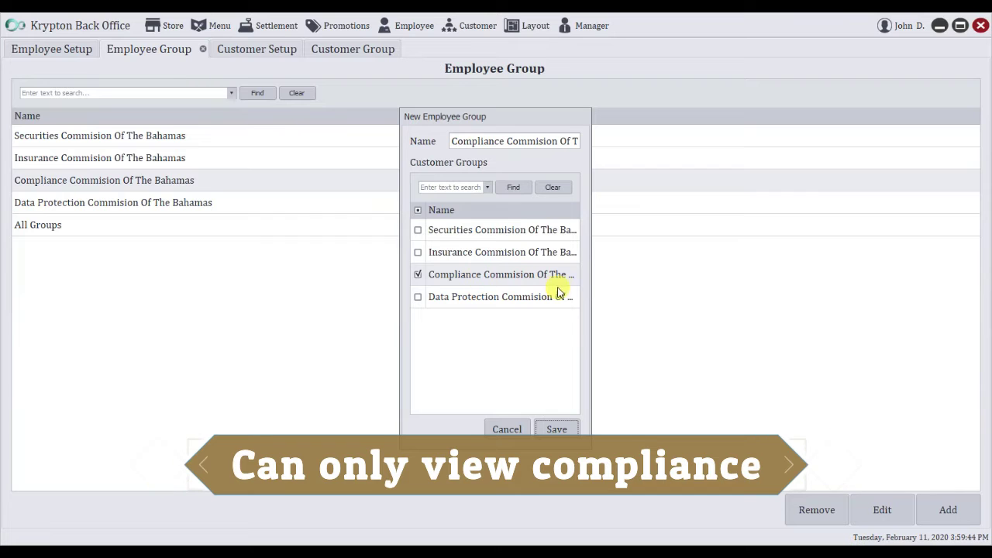
click(557, 430)
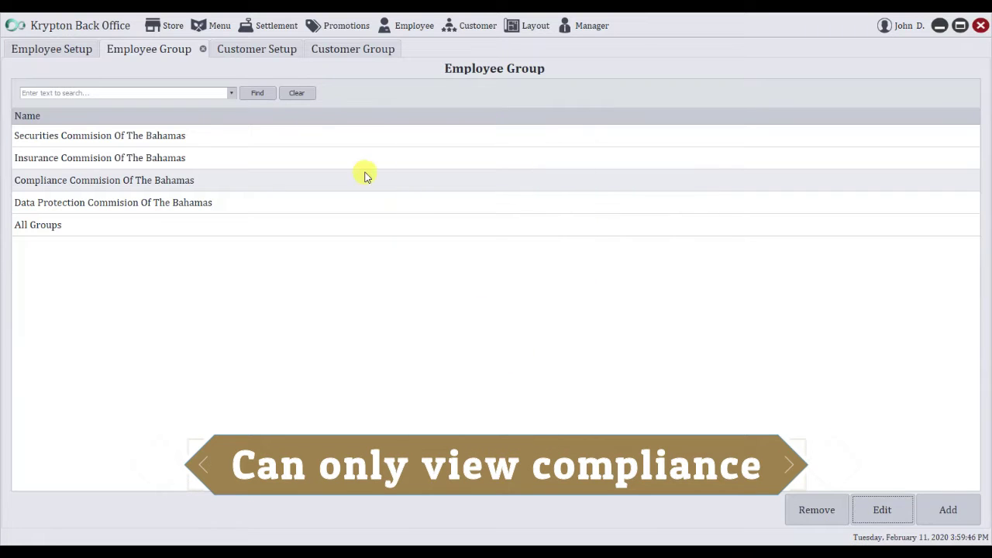
Return to the Customer Setup list, and log out of the manager's account.
click(274, 54)
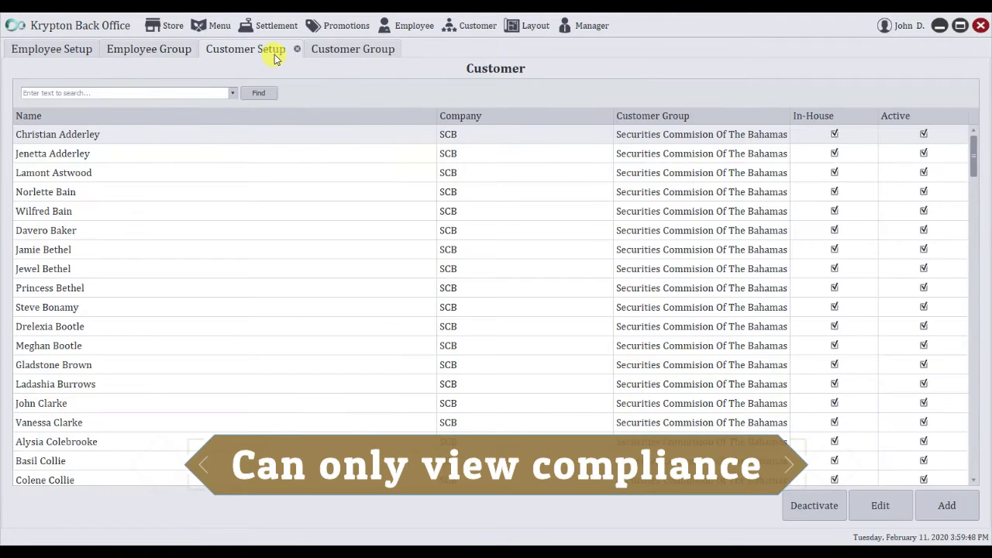
click(908, 26)
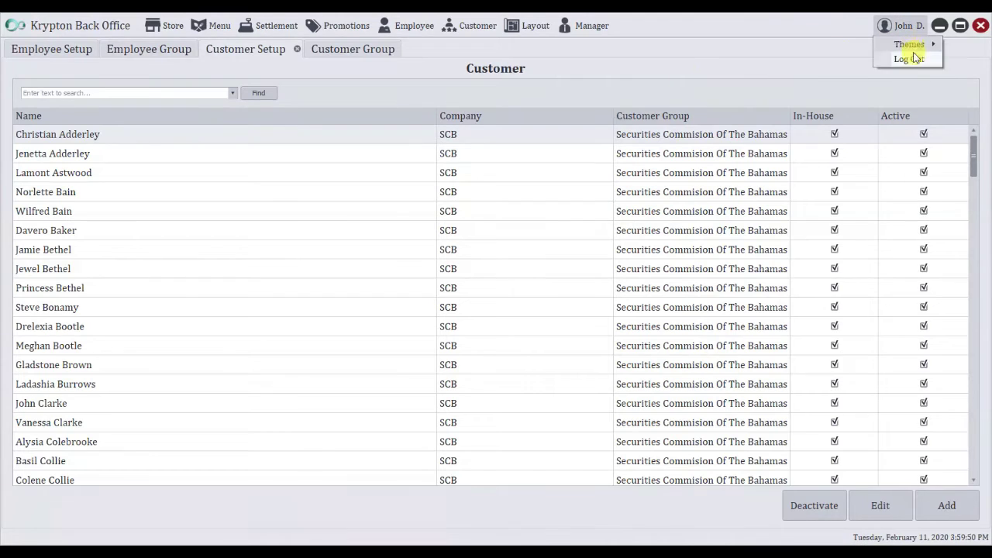
click(906, 60)
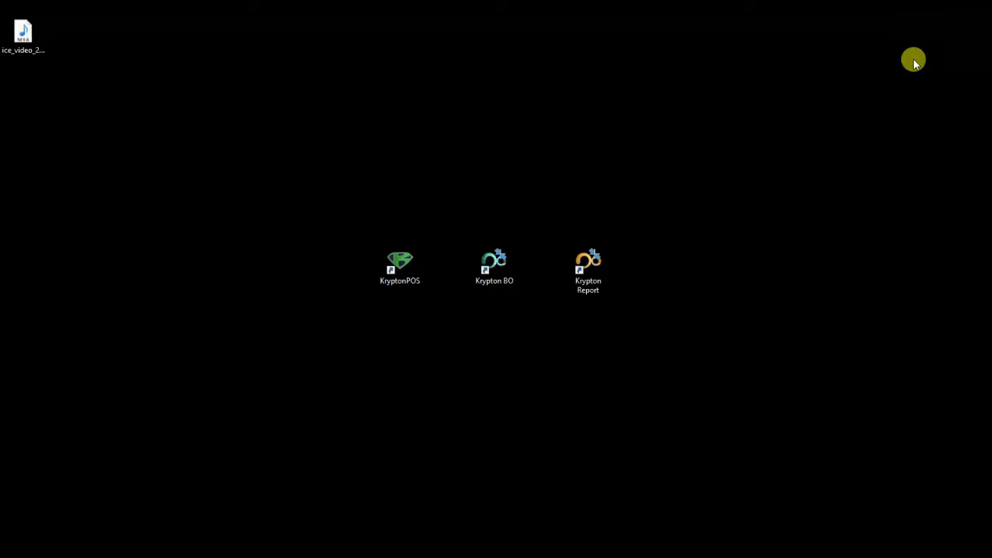
Sign in to Krypton Back Office with the Compliance employee's access code, clearing any stray digits first.
double_click(489, 255)
double_click(489, 255)
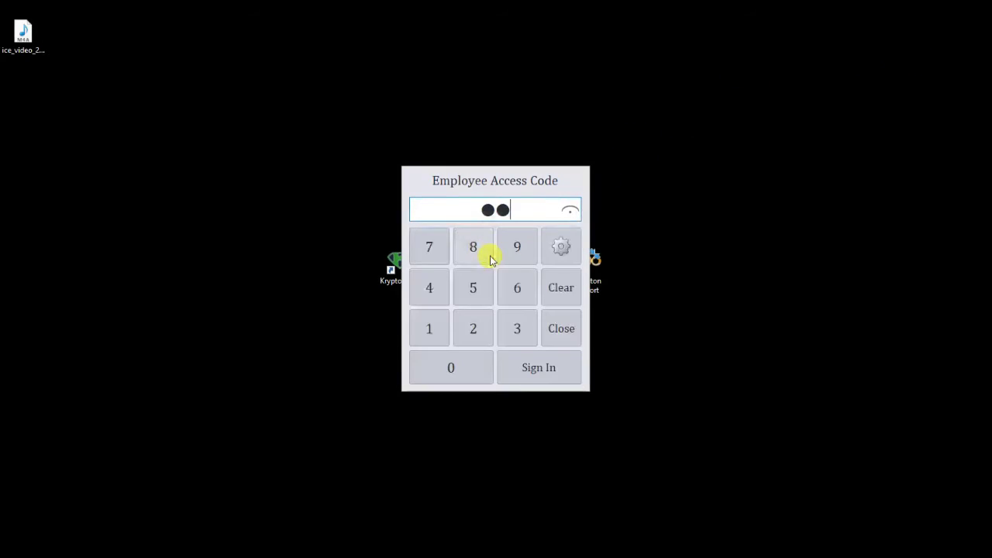
click(565, 297)
click(513, 337)
click(517, 341)
click(517, 341)
click(517, 341)
click(542, 365)
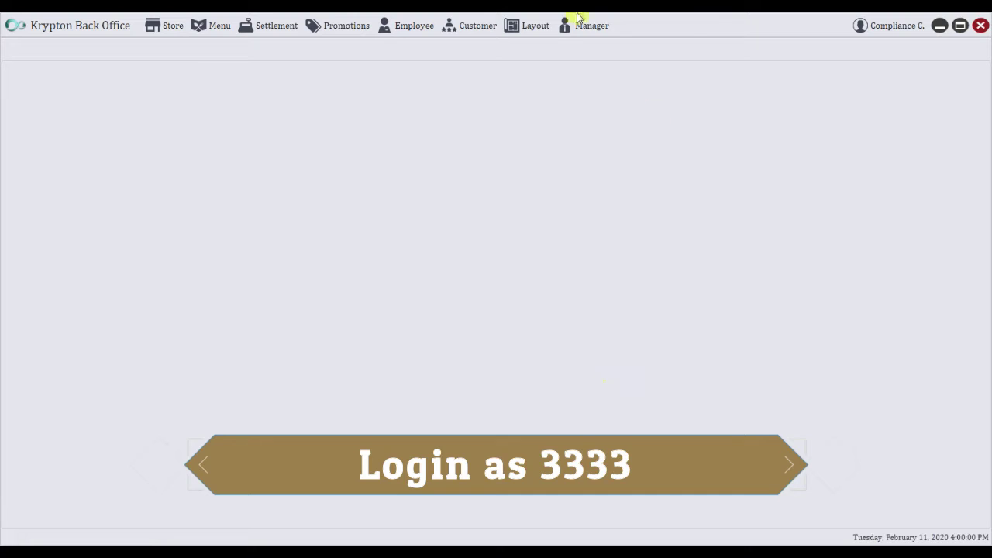
Open Customer Setup and check which customer groups the Compliance sign-in can access.
click(486, 29)
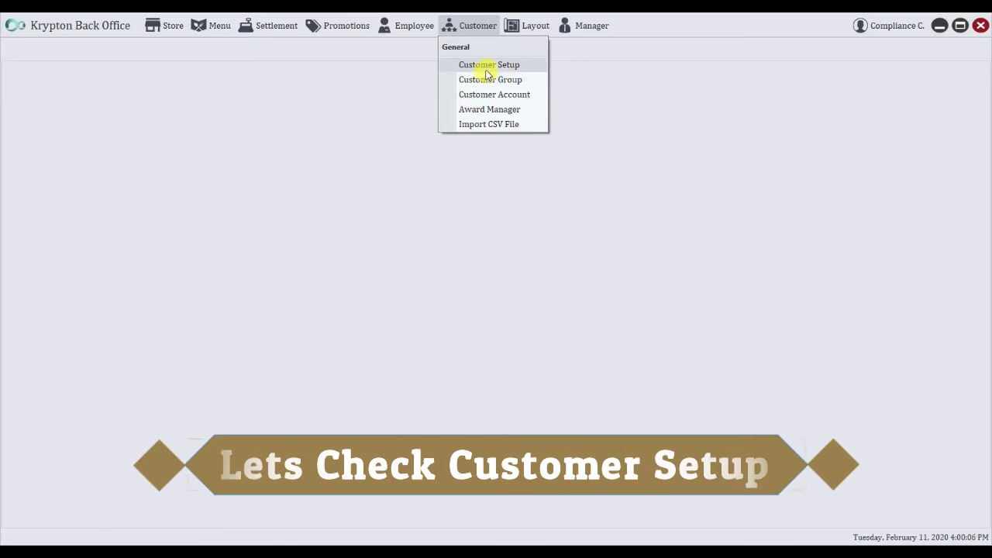
click(486, 67)
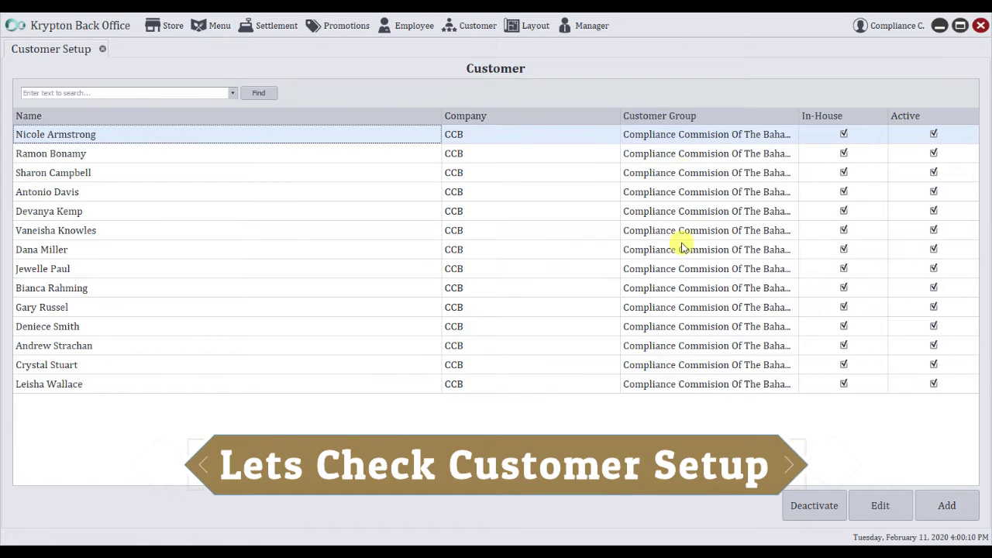
click(699, 365)
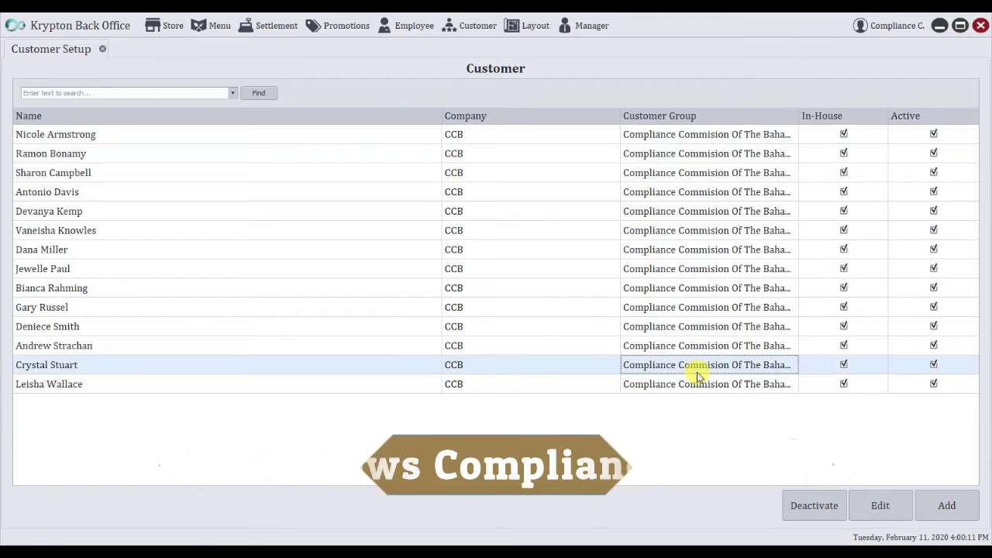
Check the Compliance employee's assigned group in the Employee Setup entry, and close it without saving.
click(422, 23)
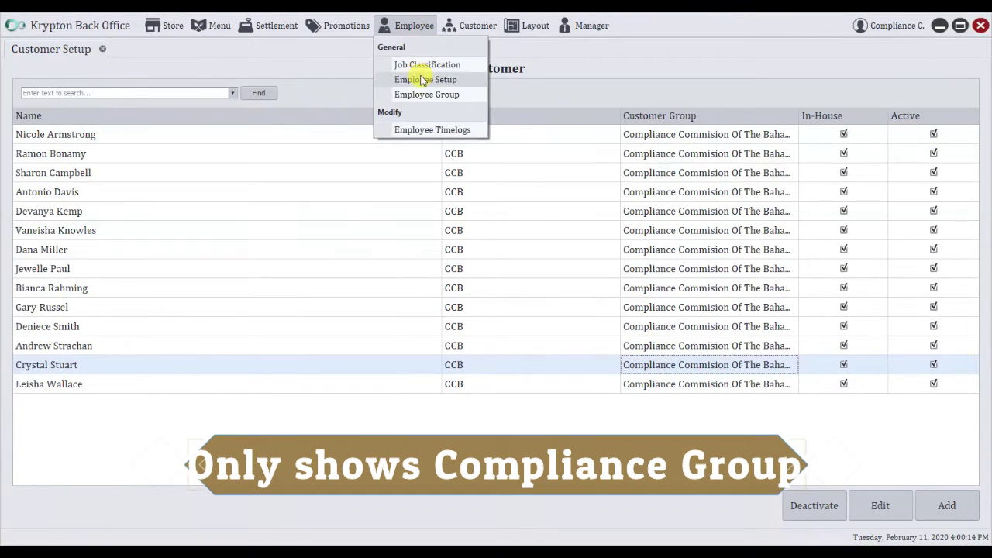
click(417, 79)
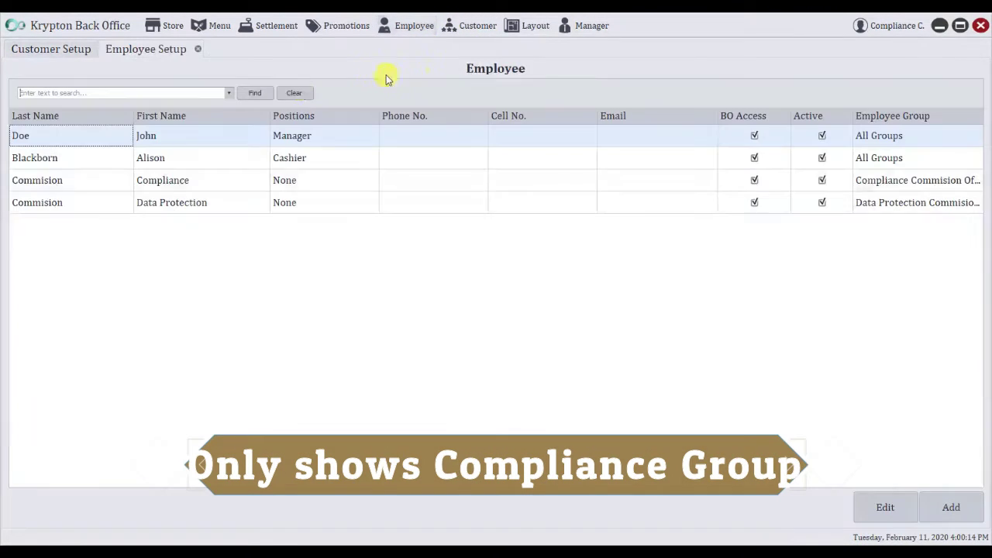
double_click(278, 187)
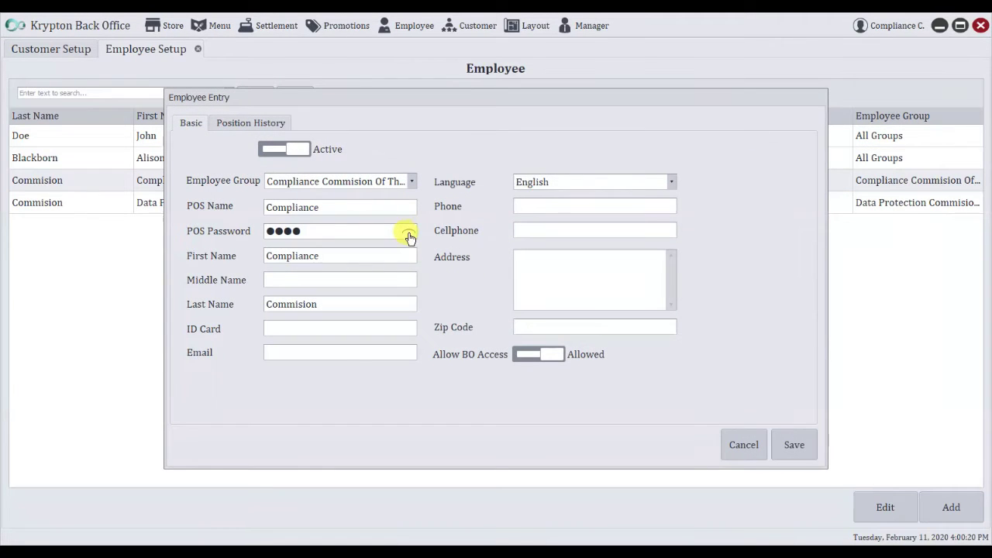
click(743, 445)
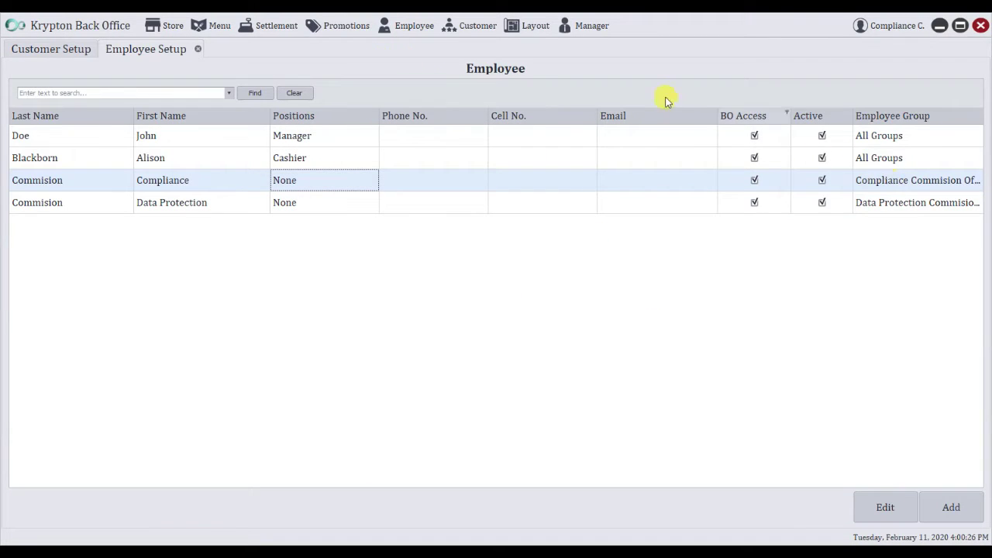
Check the customer groups ticked for the Compliance Commision Of The Bahamas employee group, and close it by saving.
click(431, 33)
click(428, 94)
click(172, 180)
click(880, 508)
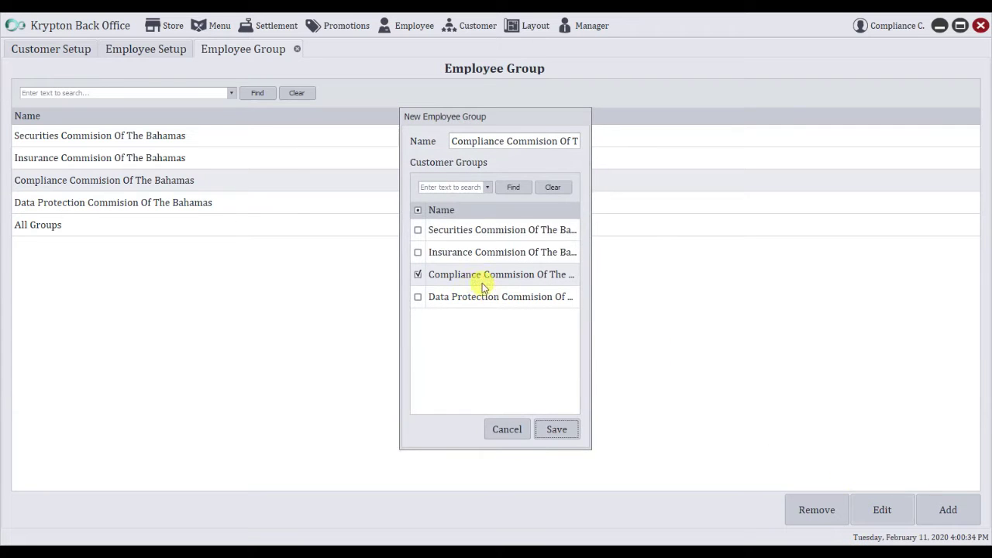
click(561, 432)
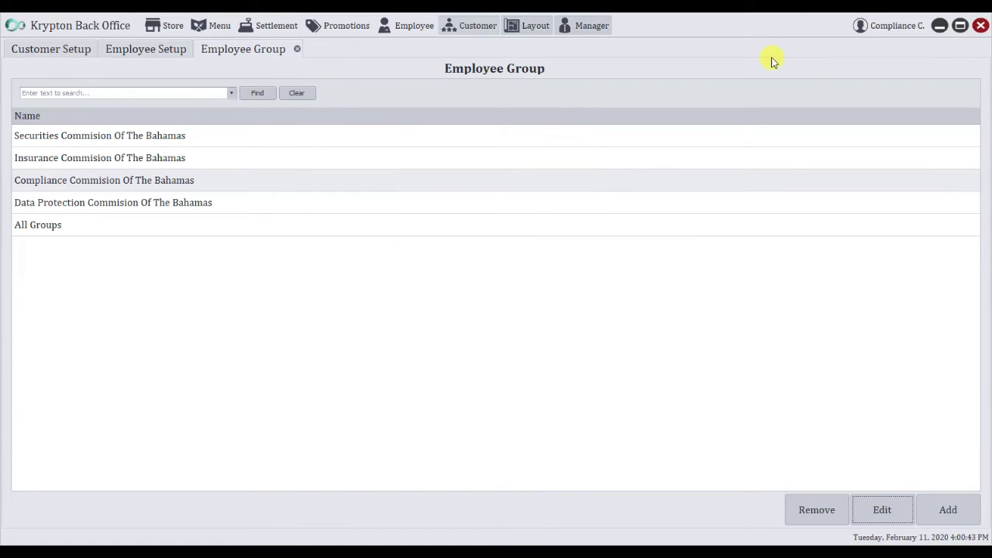
Log out of the Compliance account and close the Back Office sign-in prompt.
click(892, 25)
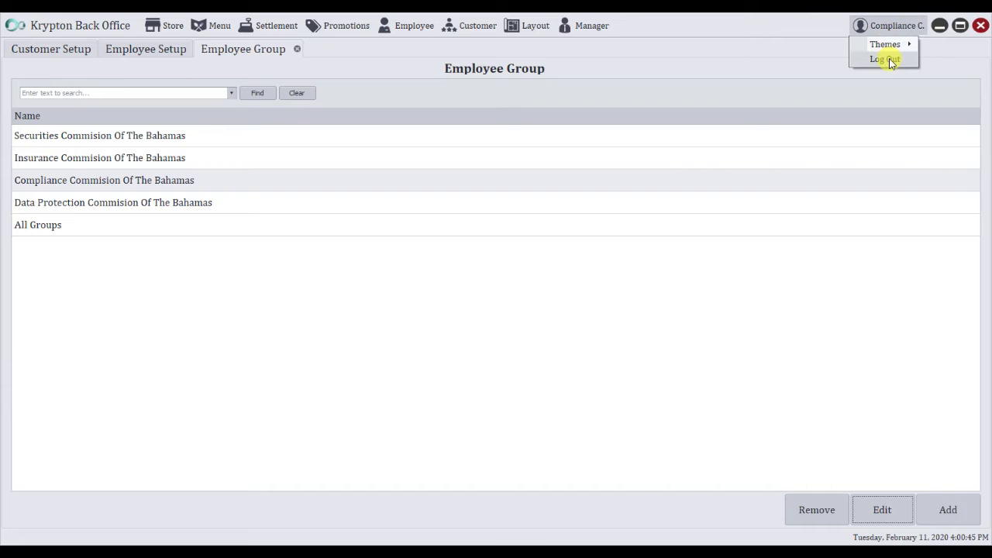
click(887, 60)
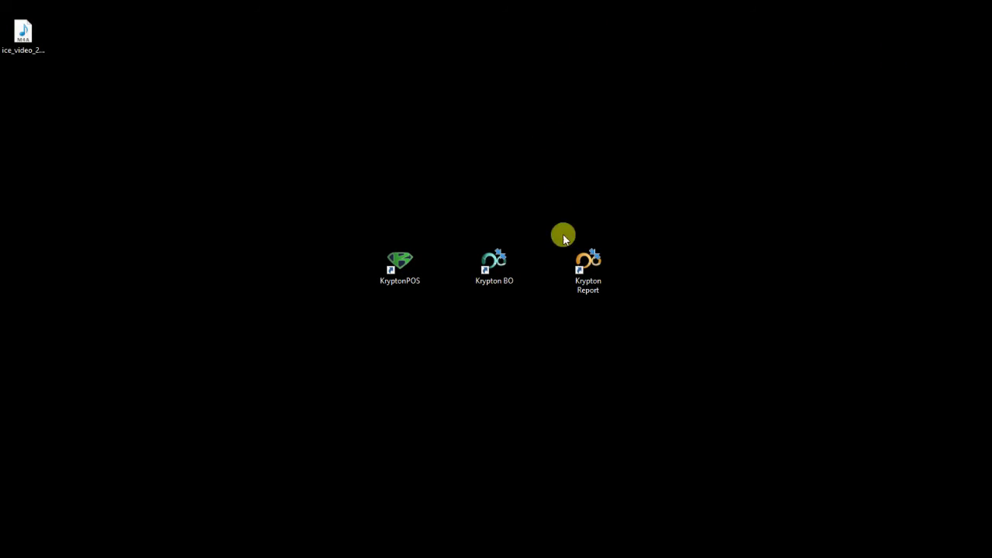
double_click(580, 268)
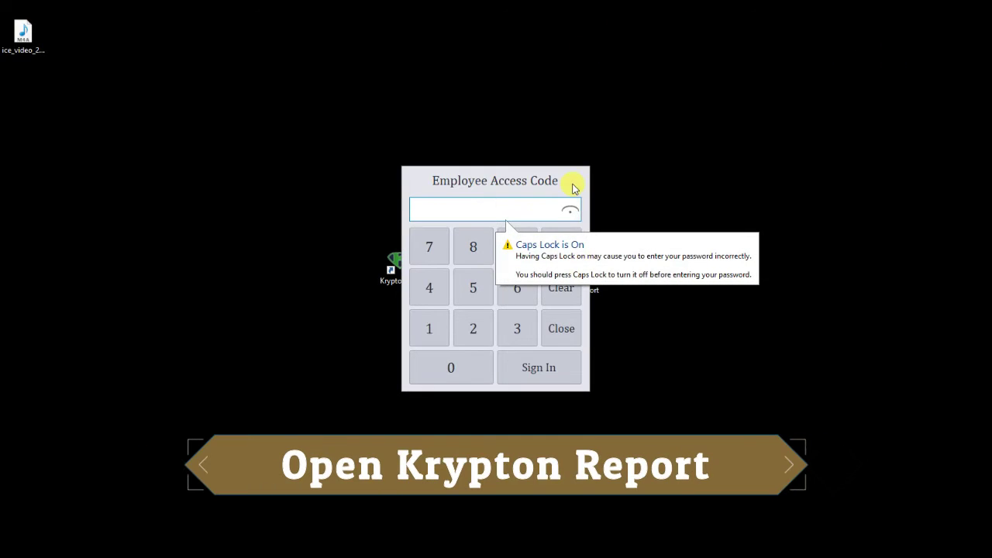
click(565, 315)
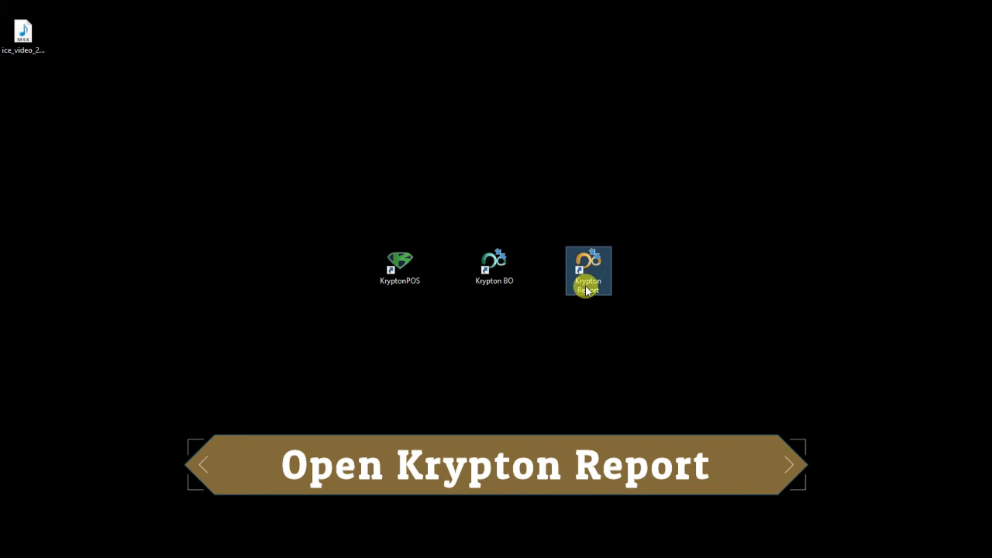
Open Krypton Report and sign in with the all-groups employee's access code.
double_click(587, 287)
click(766, 363)
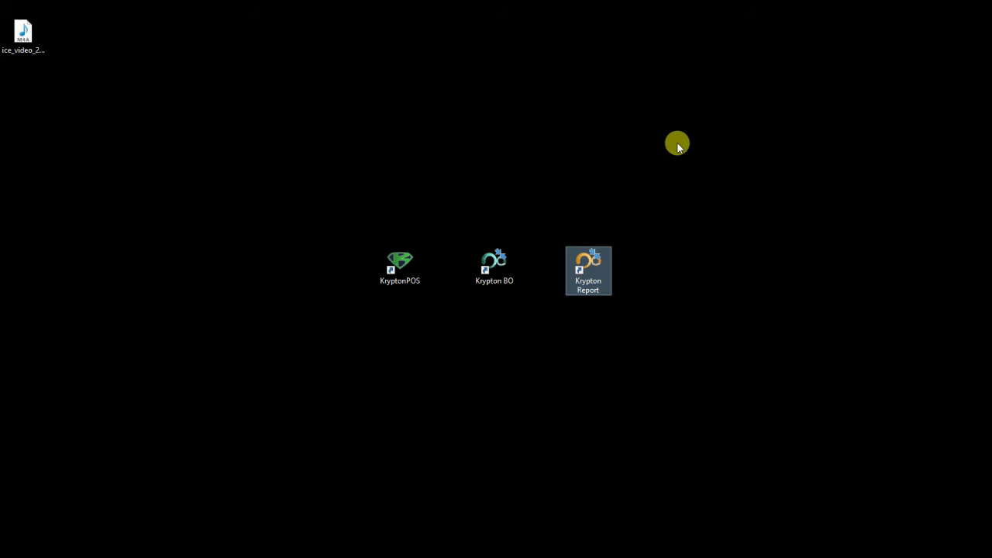
click(430, 323)
click(432, 324)
click(469, 324)
click(434, 325)
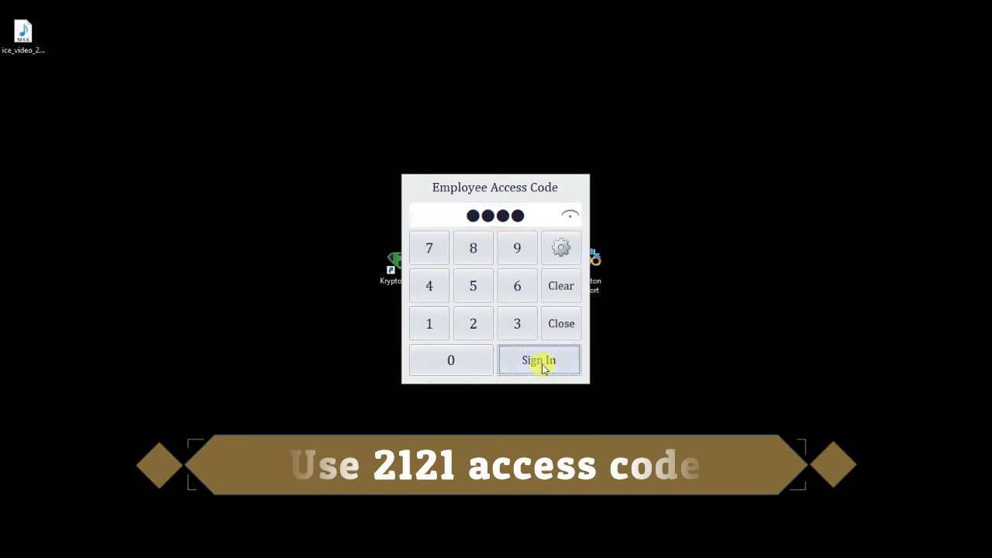
click(541, 361)
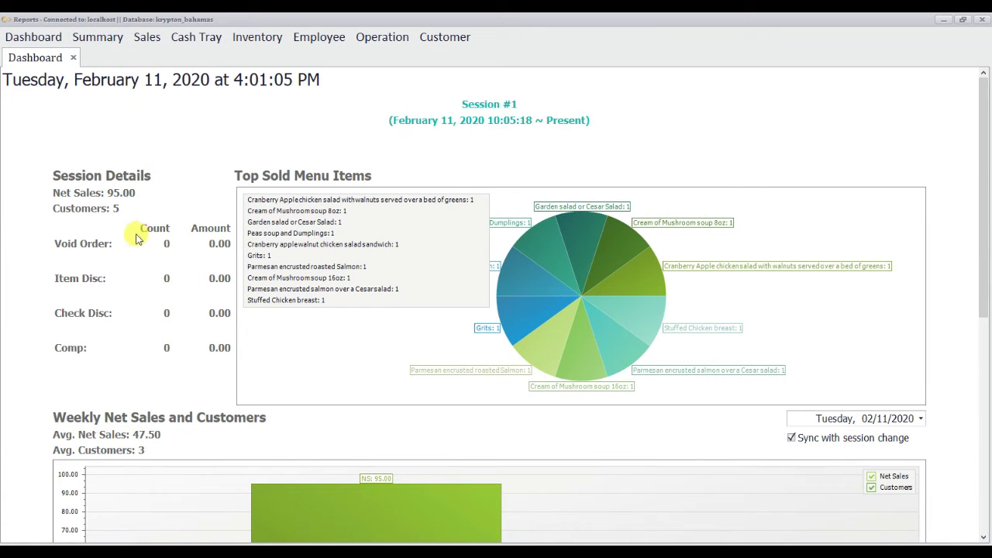
Look through the dashboard's session details and the weekly and monthly net sales and customer charts.
scroll(413, 455, down, 4)
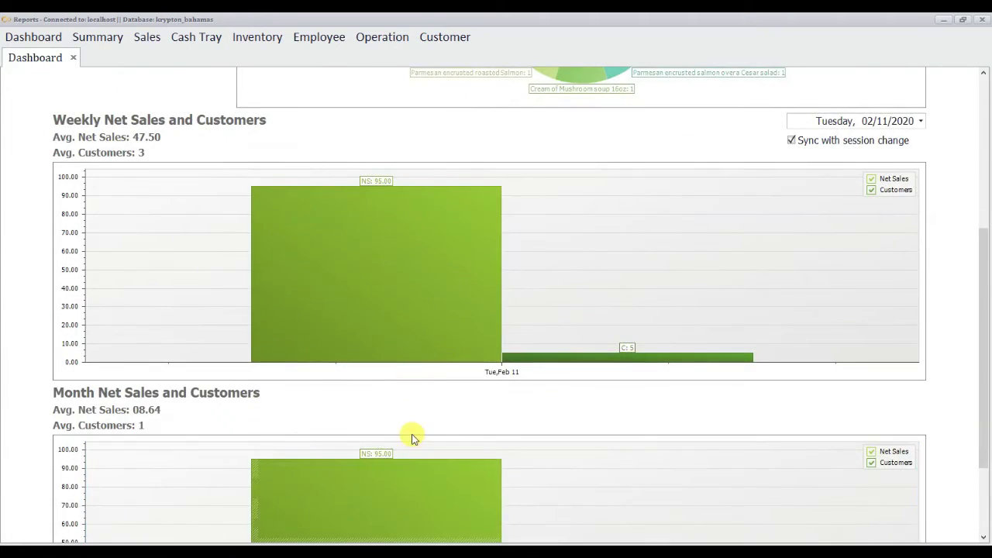
scroll(412, 454, down, 2)
scroll(413, 433, up, 6)
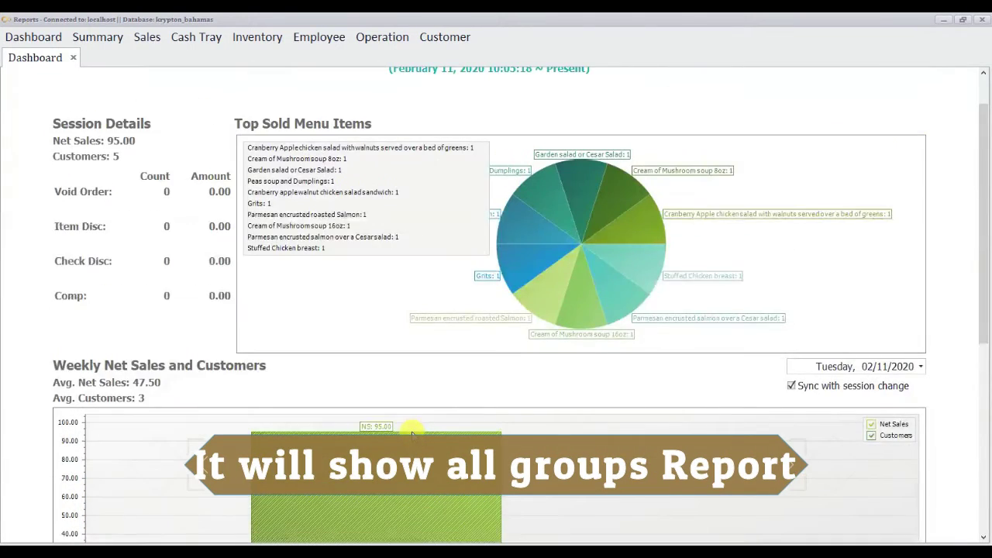
Load the Customer Sales report for all customers in session 1* (02/11/2020), and pin the filters open.
click(449, 39)
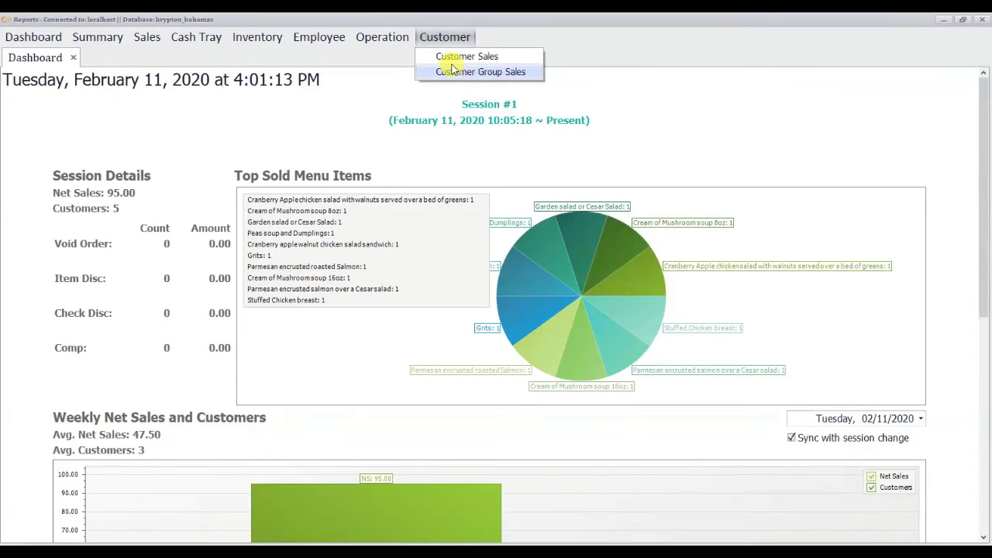
click(456, 59)
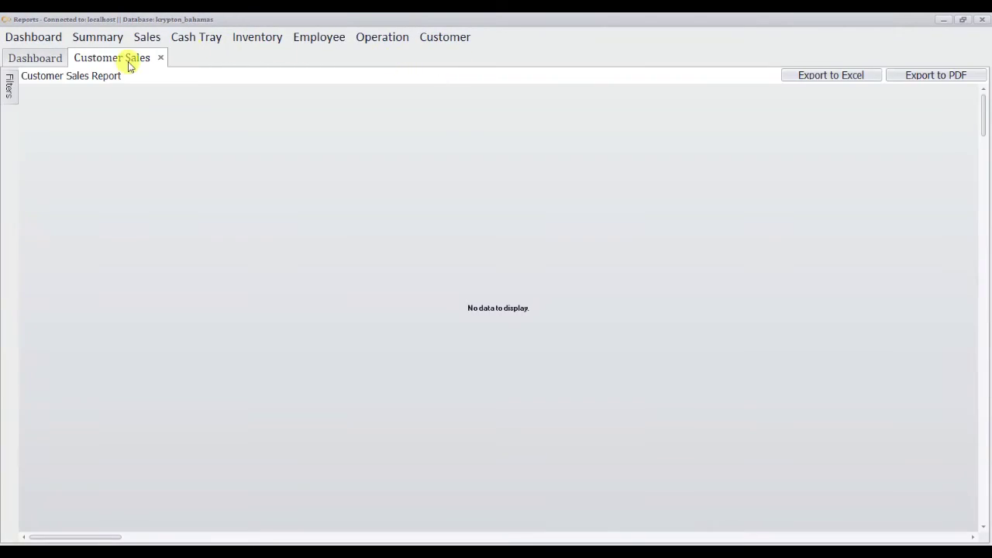
mouse_move(10, 89)
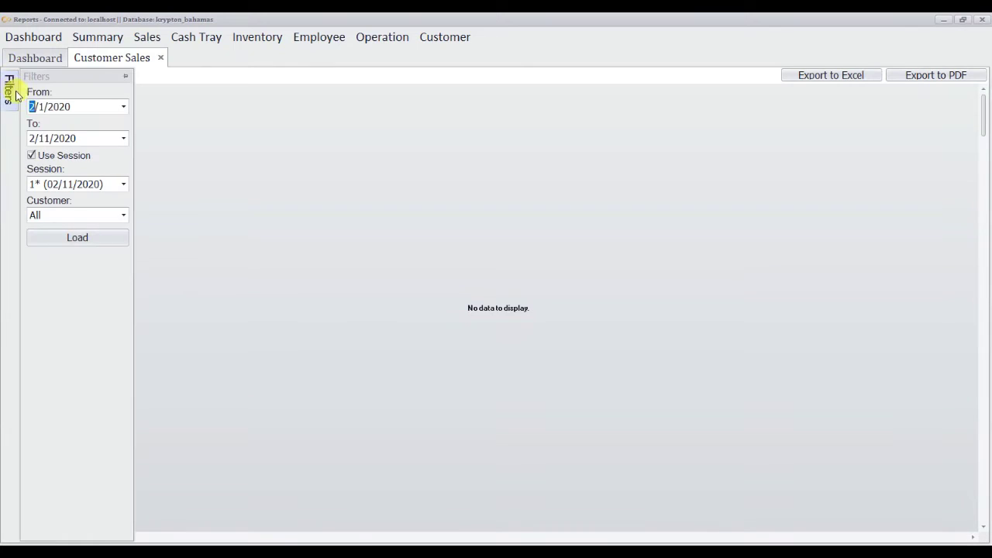
click(59, 214)
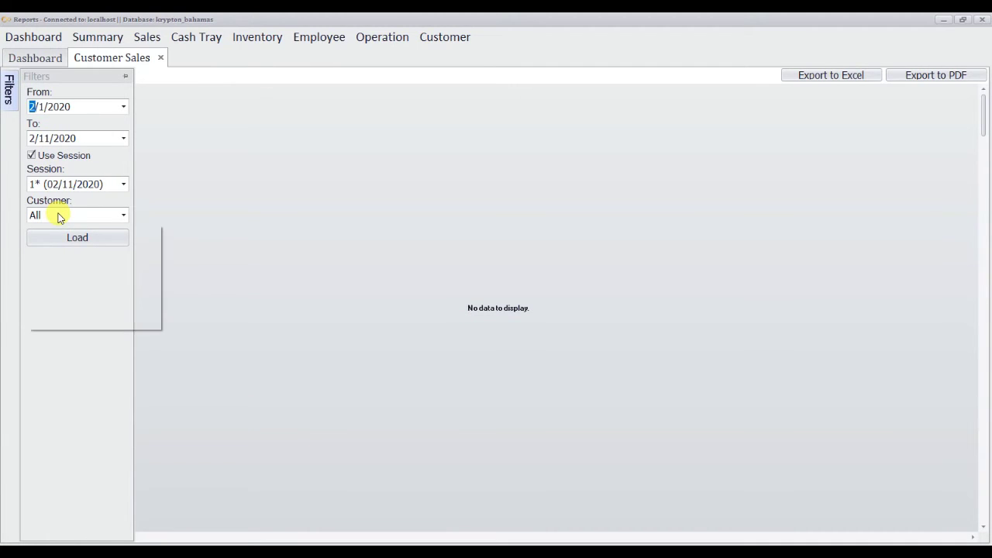
click(62, 227)
click(60, 241)
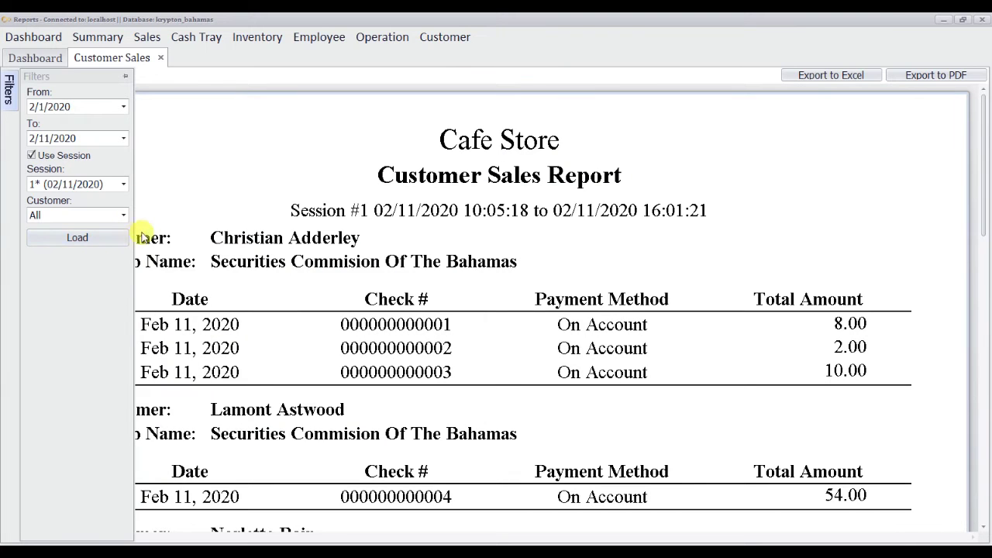
mouse_move(13, 83)
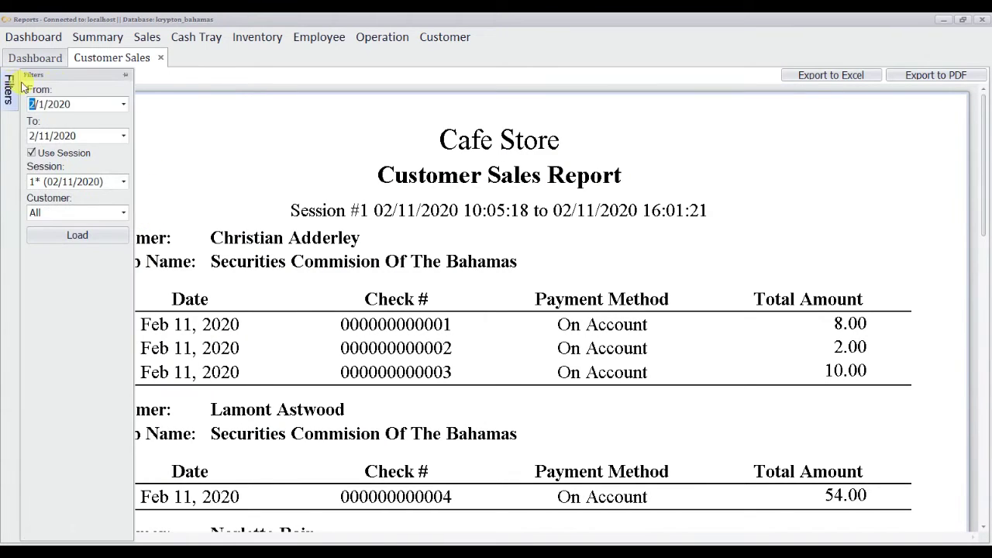
click(128, 77)
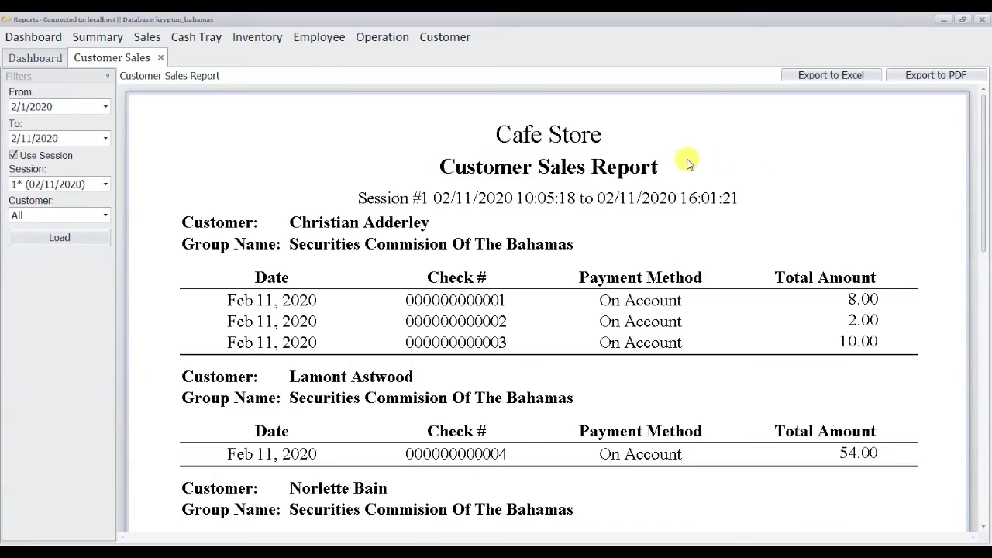
Examine the group name listed for each customer in the Customer Sales Report.
scroll(476, 310, down, 5)
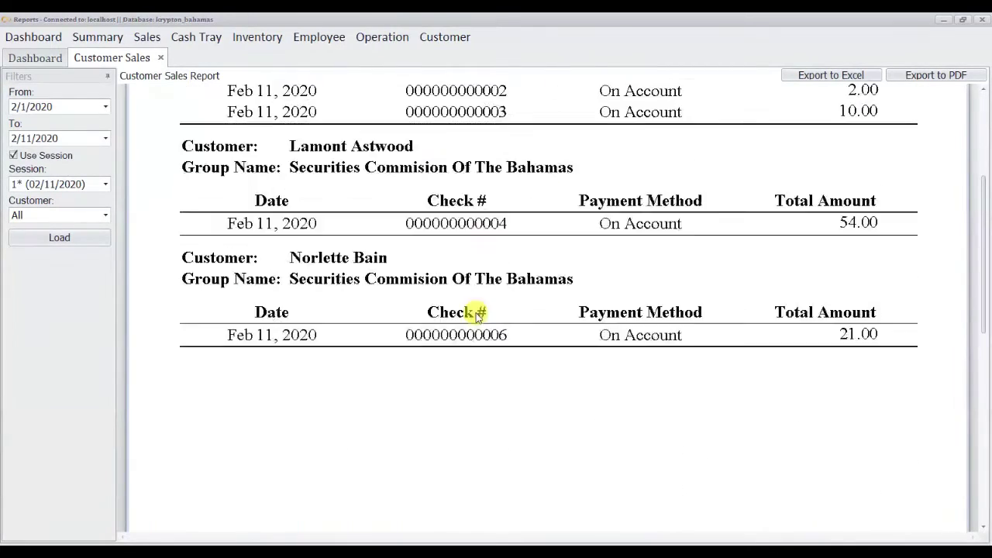
scroll(475, 317, up, 5)
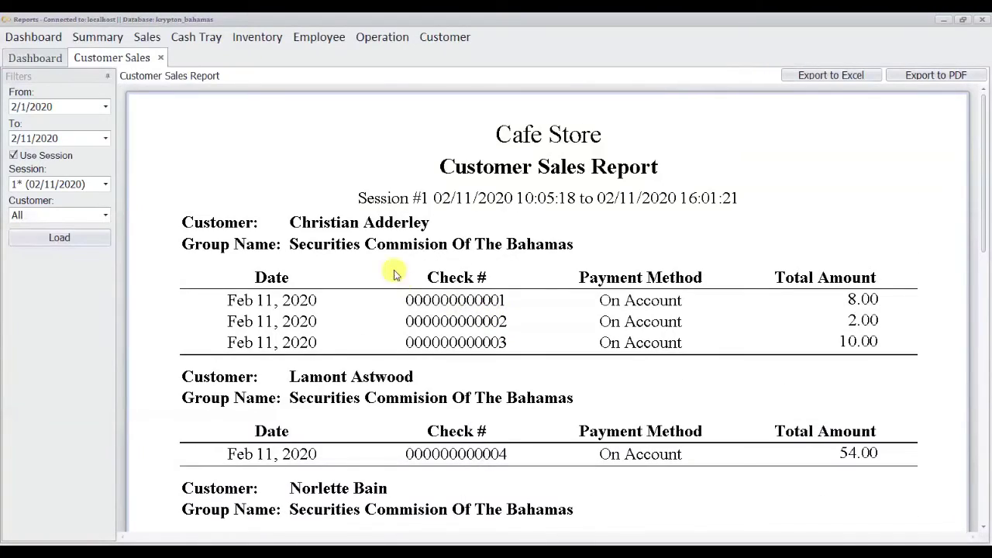
click(310, 244)
click(343, 399)
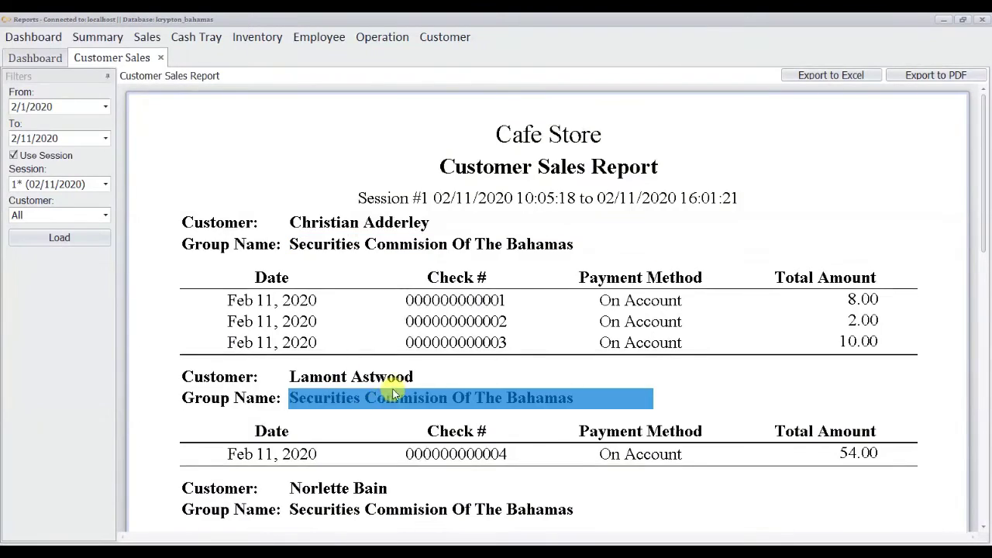
scroll(349, 396, down, 3)
click(329, 395)
Export the Customer Sales Report to PDF, saving it on the Desktop as "Customer all".
click(926, 77)
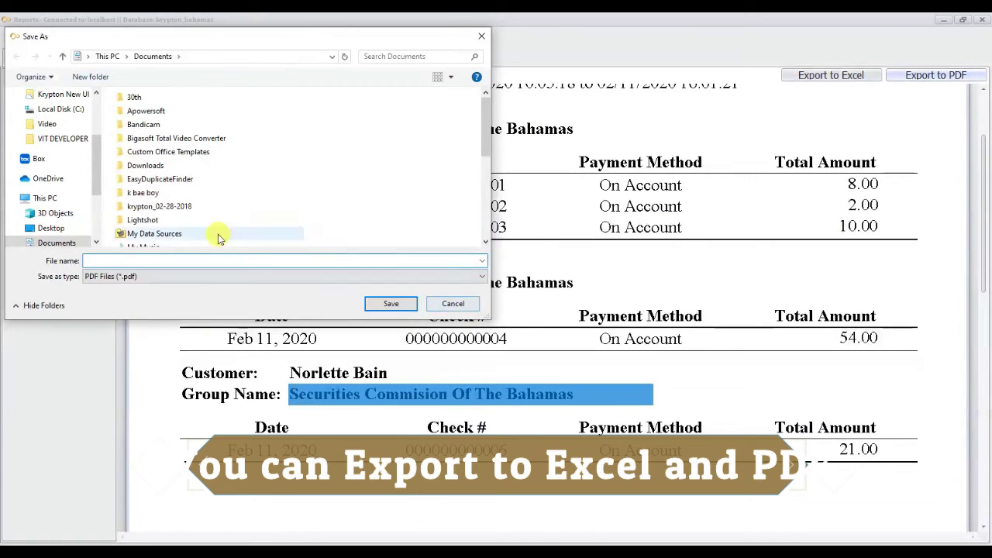
scroll(45, 199, up, 3)
click(51, 120)
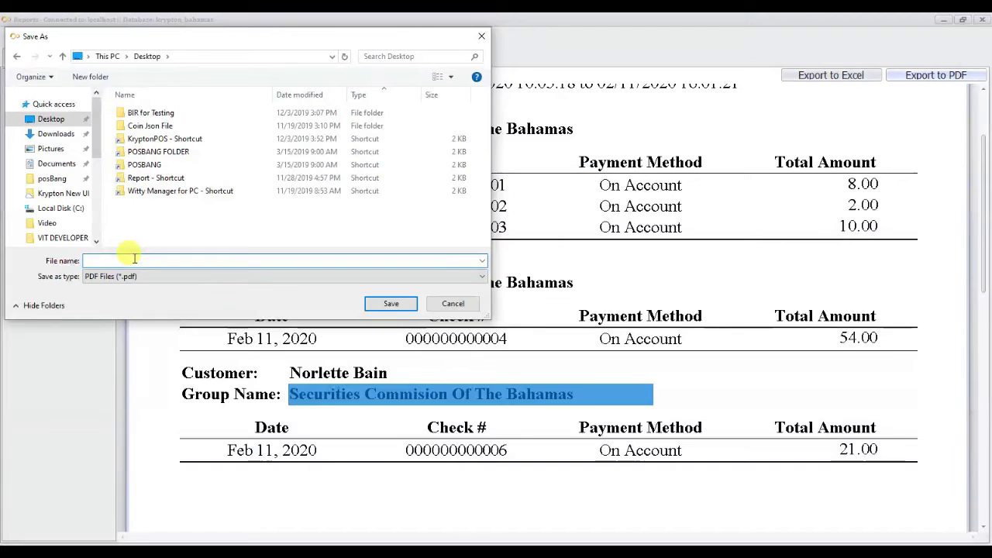
text(C)
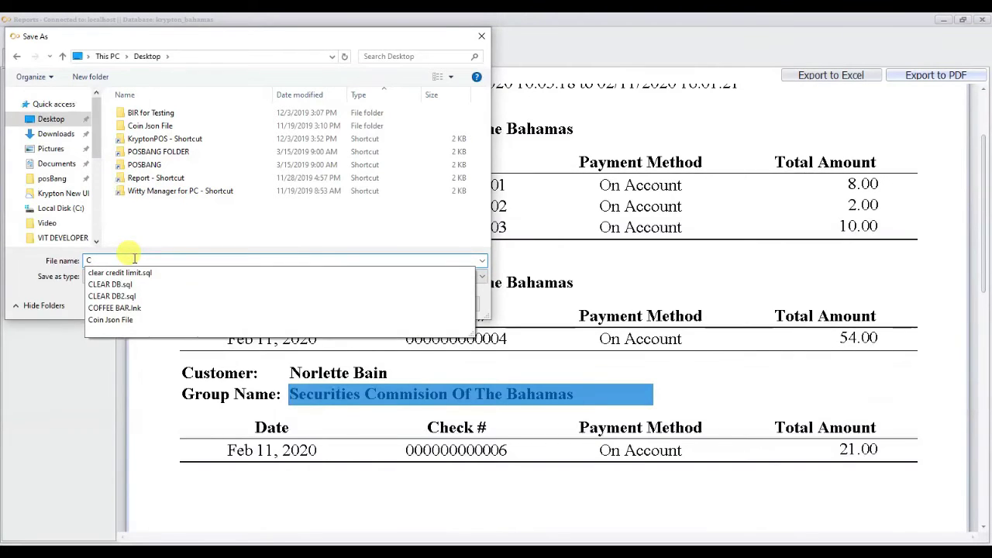
text(ustomer all)
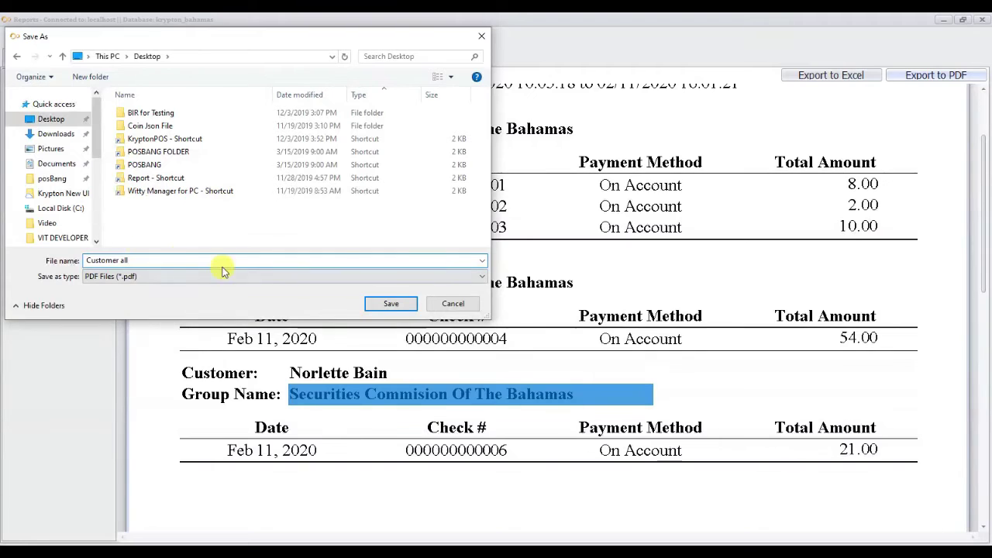
click(387, 304)
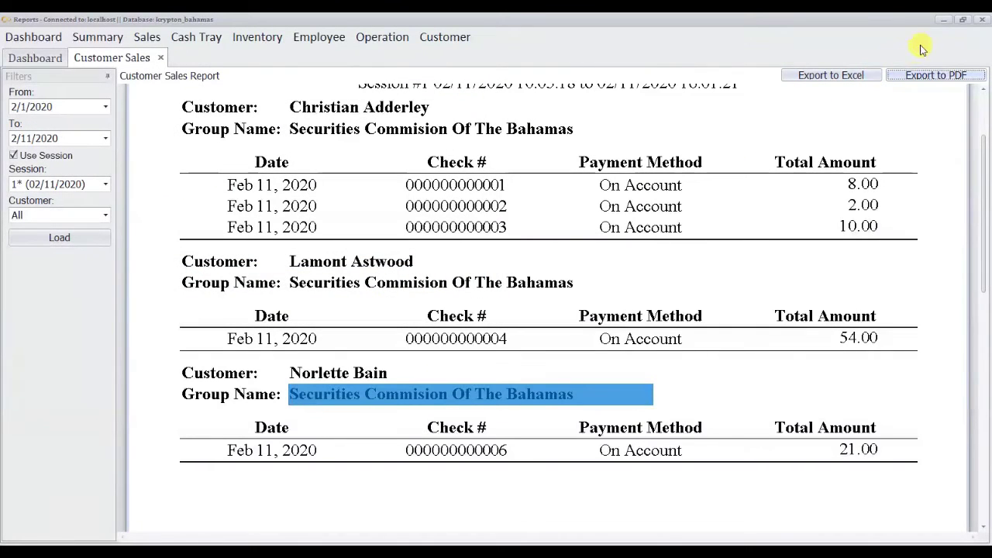
View the exported Customer all.pdf from the desktop in Chrome, check its customer sales entries, and close it.
click(940, 23)
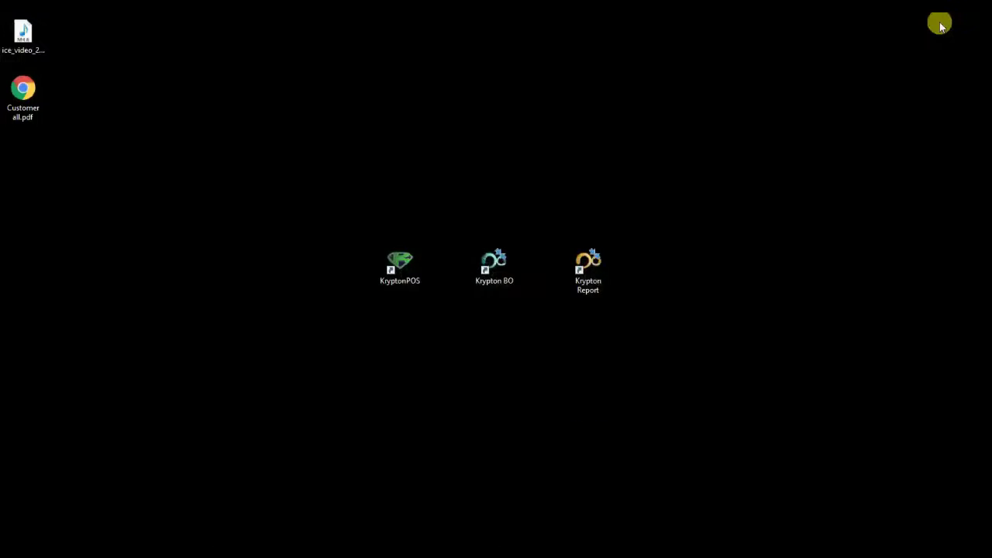
click(11, 103)
right_click(16, 105)
click(140, 81)
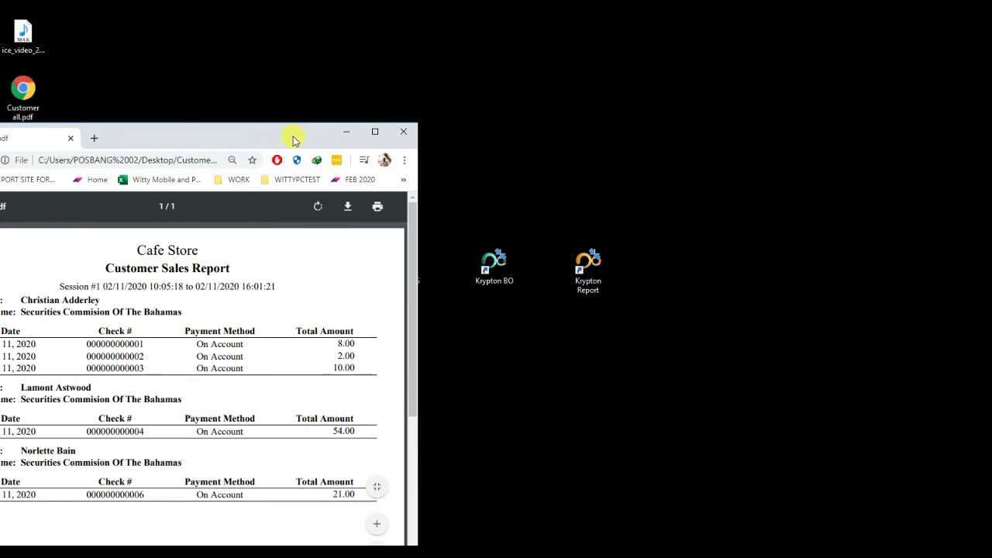
double_click(293, 140)
scroll(483, 281, down, 2)
drag(324, 155, 620, 243)
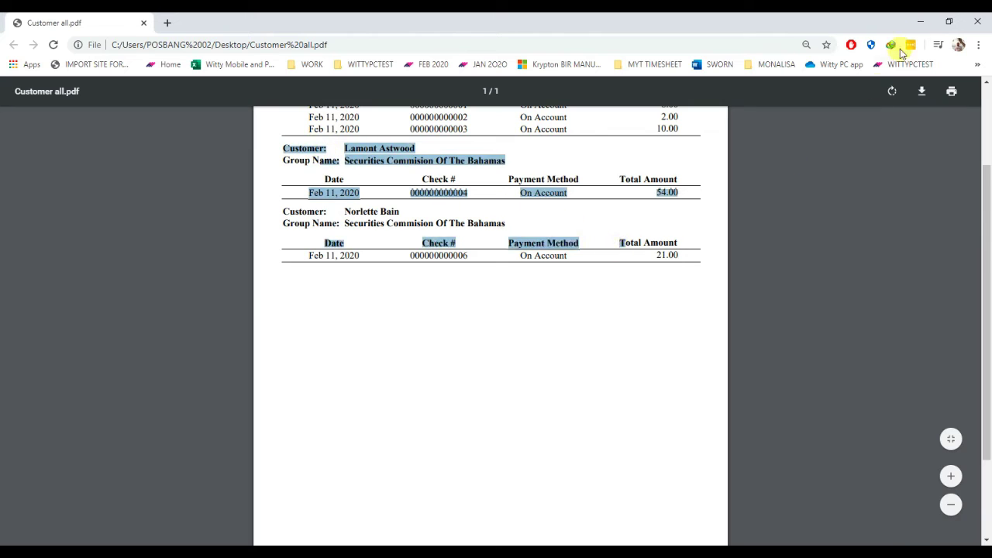
click(979, 20)
Review Customer all.pdf with Adobe Acrobat Reader DC in a maximized window, and close it.
right_click(27, 102)
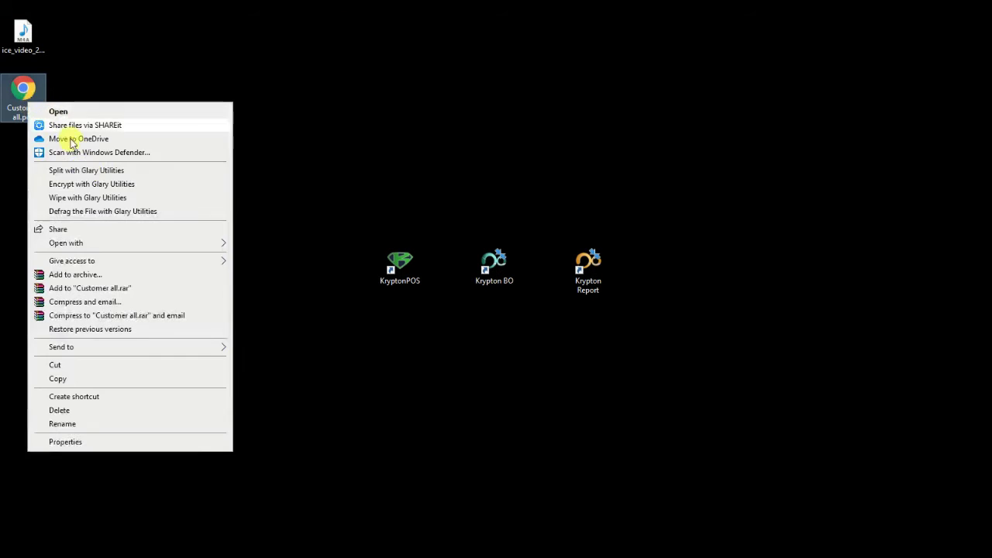
mouse_move(98, 244)
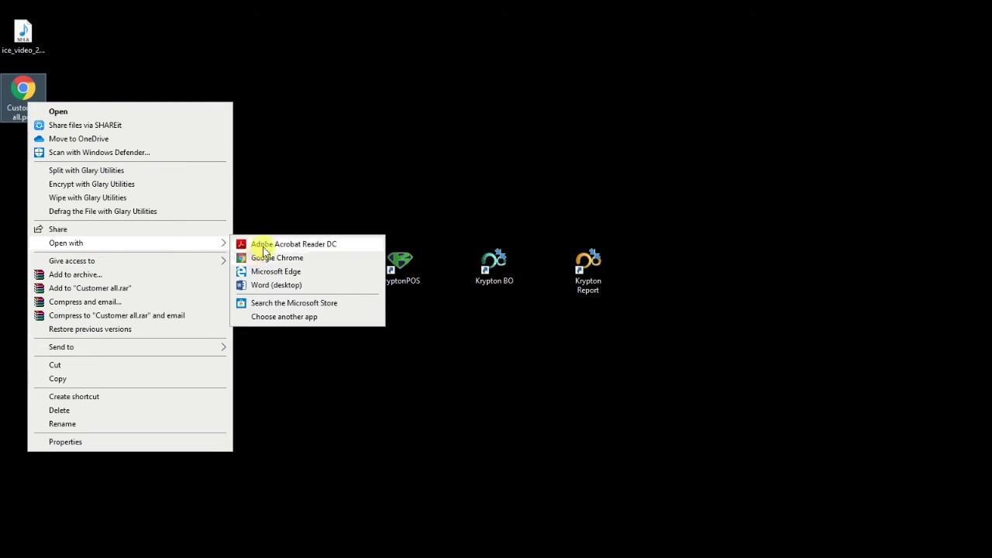
click(272, 245)
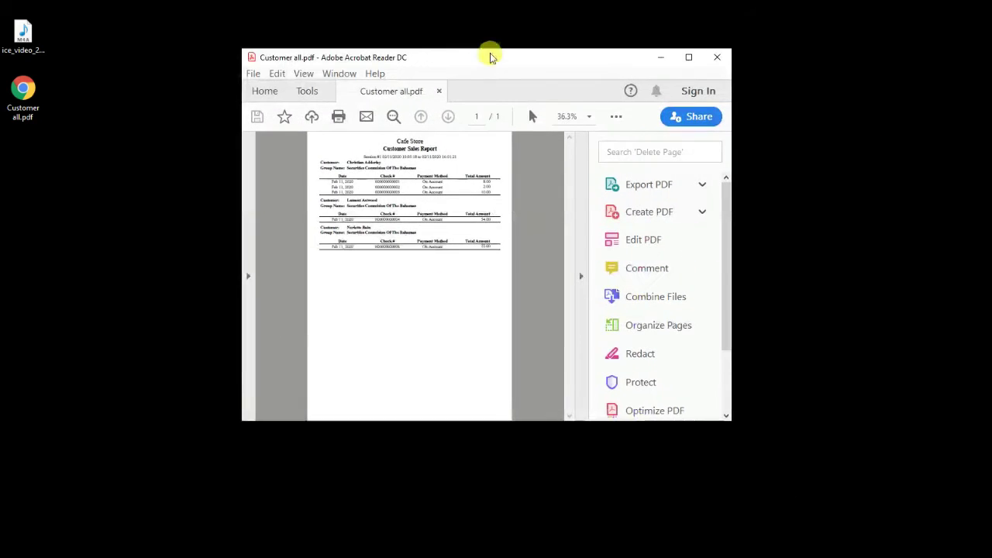
double_click(489, 53)
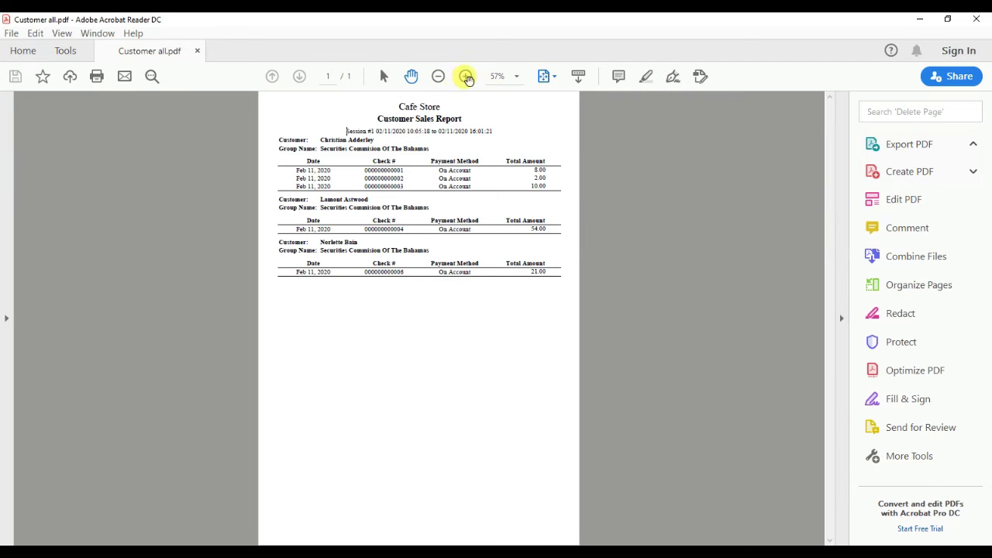
click(634, 312)
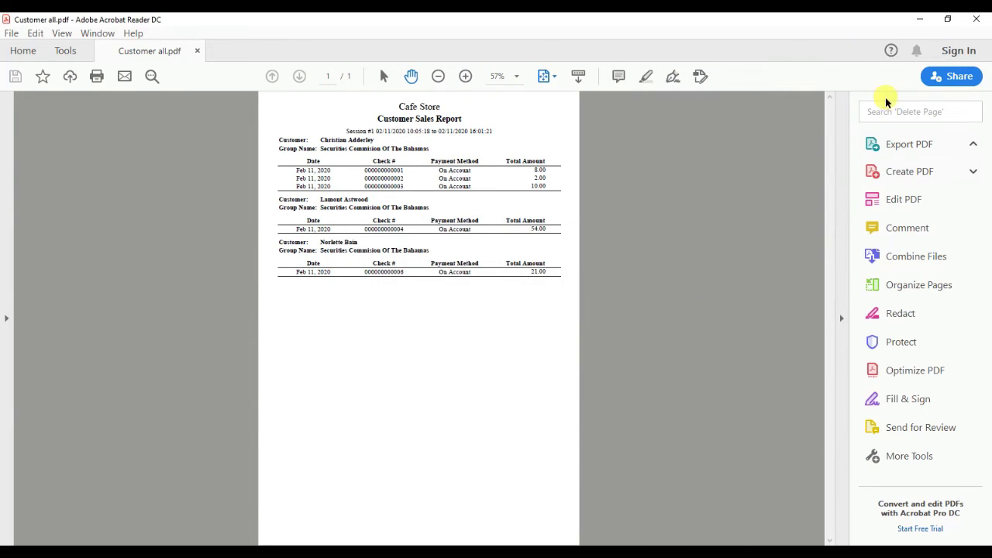
click(986, 20)
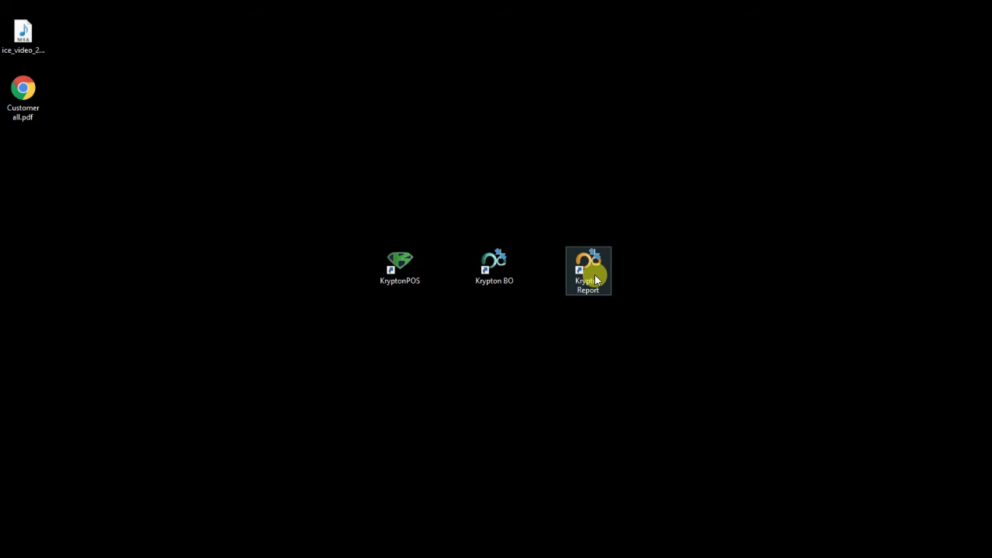
Launch KryptonPOS, allow it to make changes, and enter Table Service with the employee's access code.
double_click(405, 271)
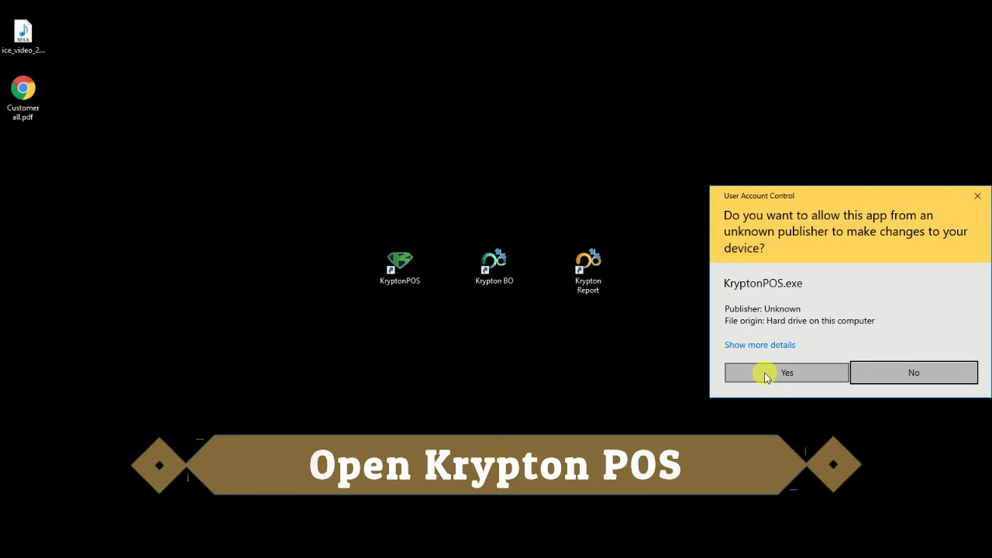
click(786, 373)
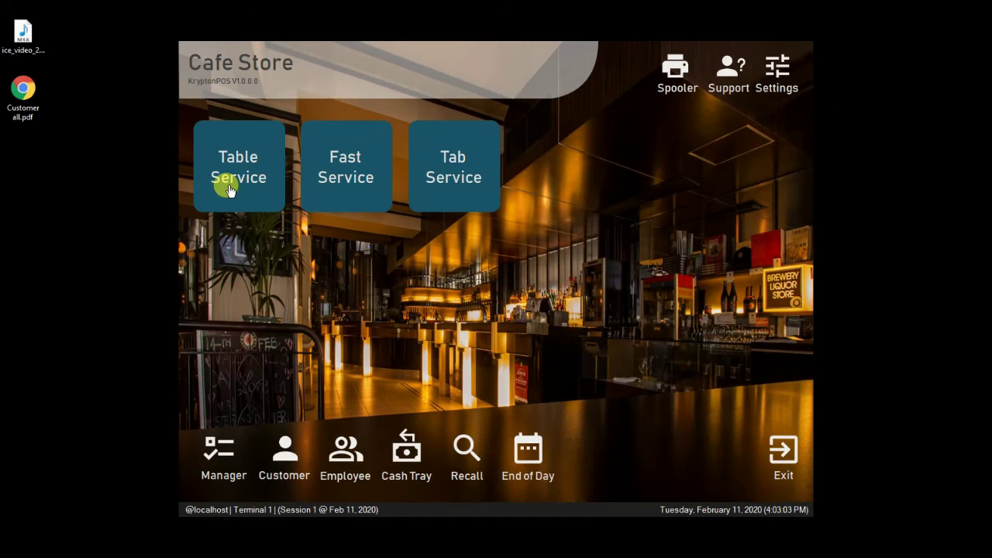
click(228, 190)
click(505, 317)
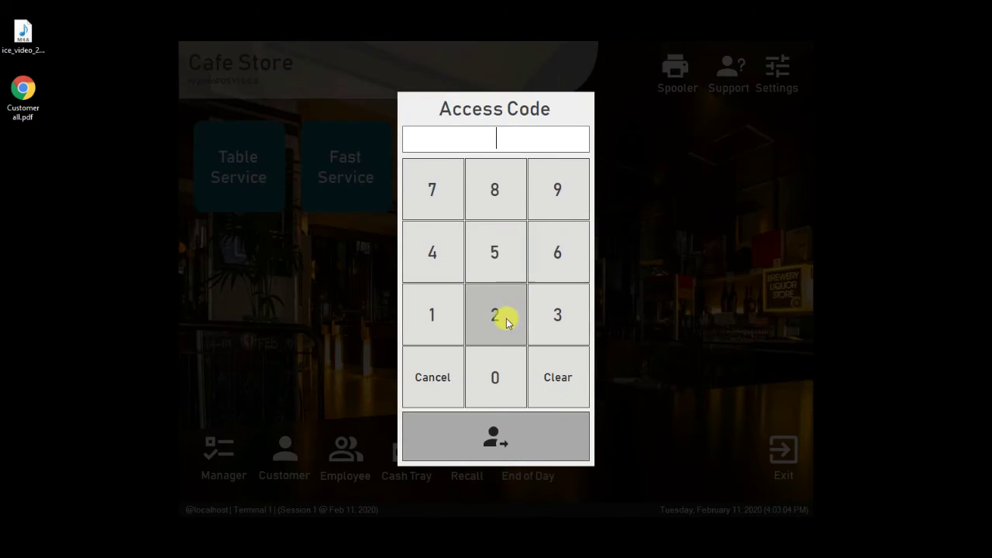
click(427, 317)
click(453, 326)
click(476, 381)
click(510, 446)
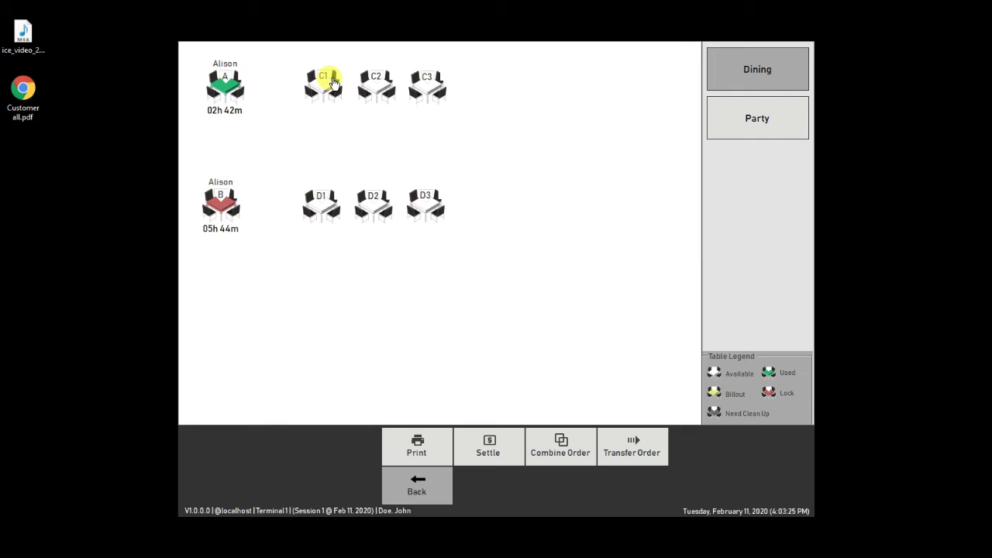
Start a check for dining table C1 and page through the customers in Customer Lookup.
click(331, 83)
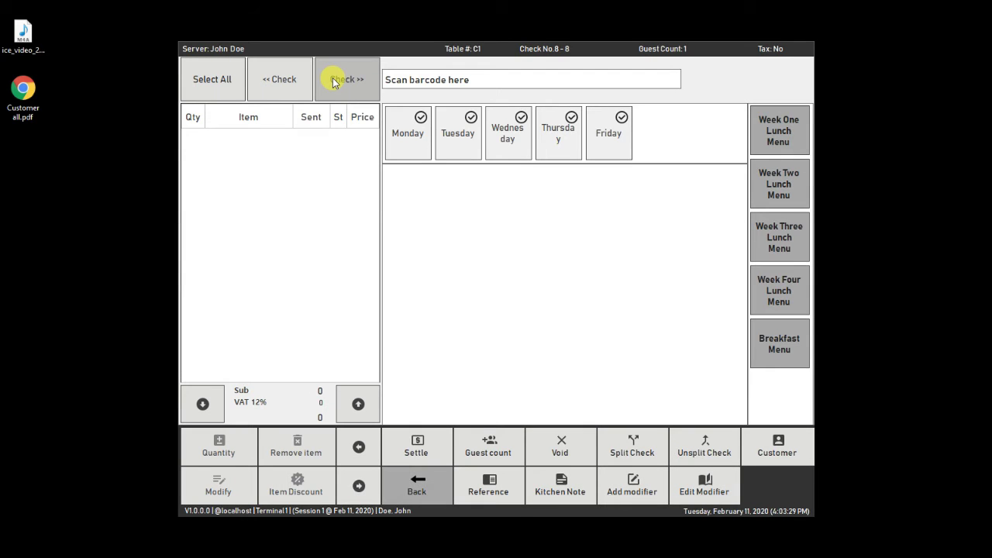
click(774, 442)
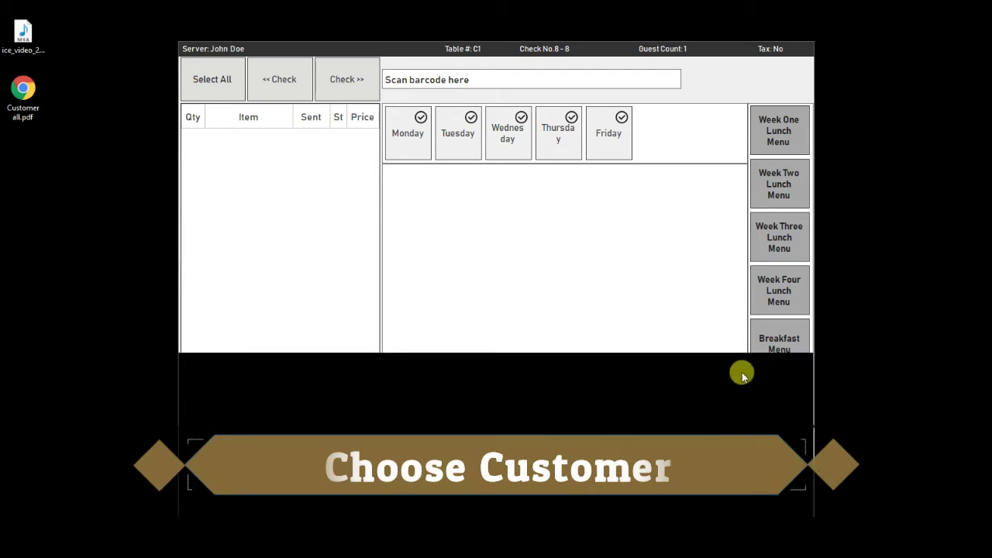
scroll(430, 216, down, 10)
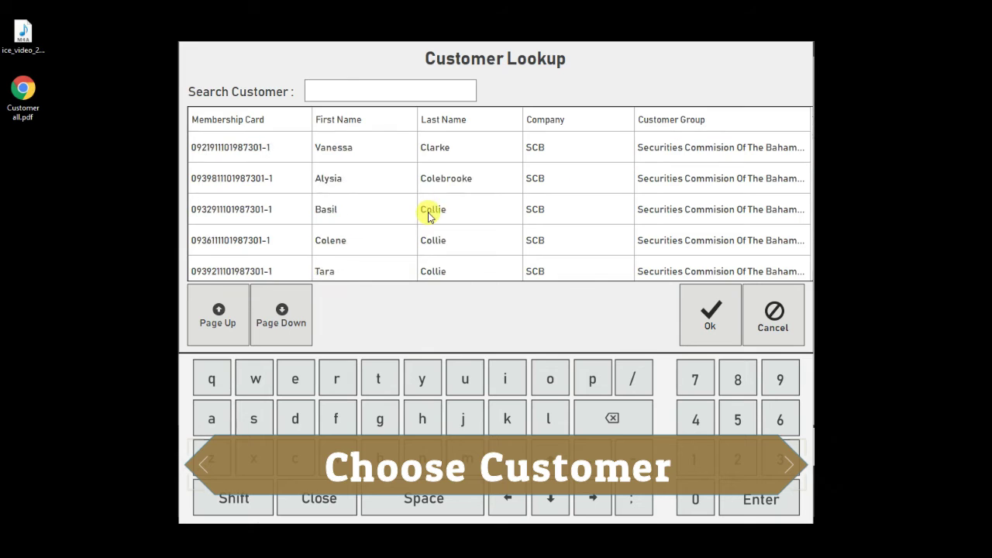
scroll(532, 210, down, 10)
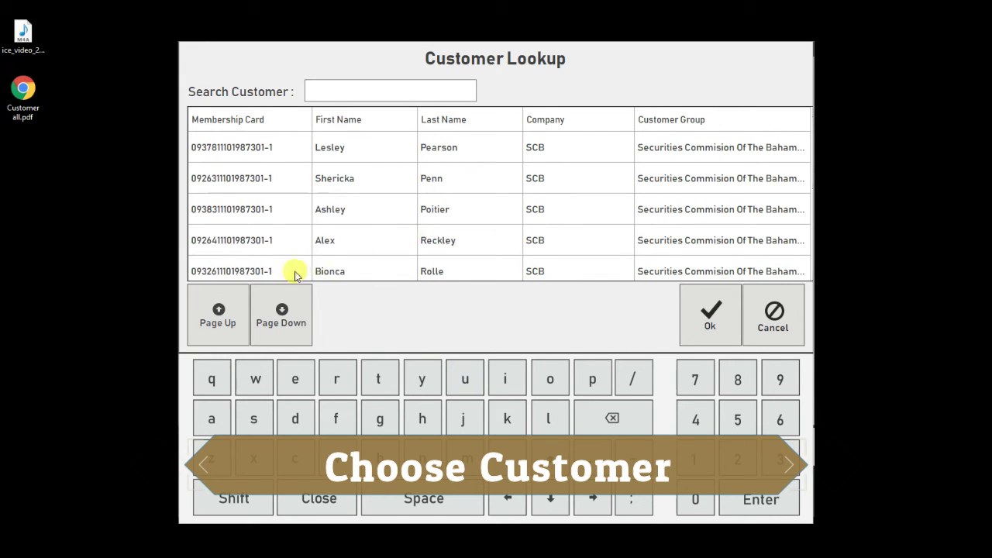
click(285, 327)
click(285, 327)
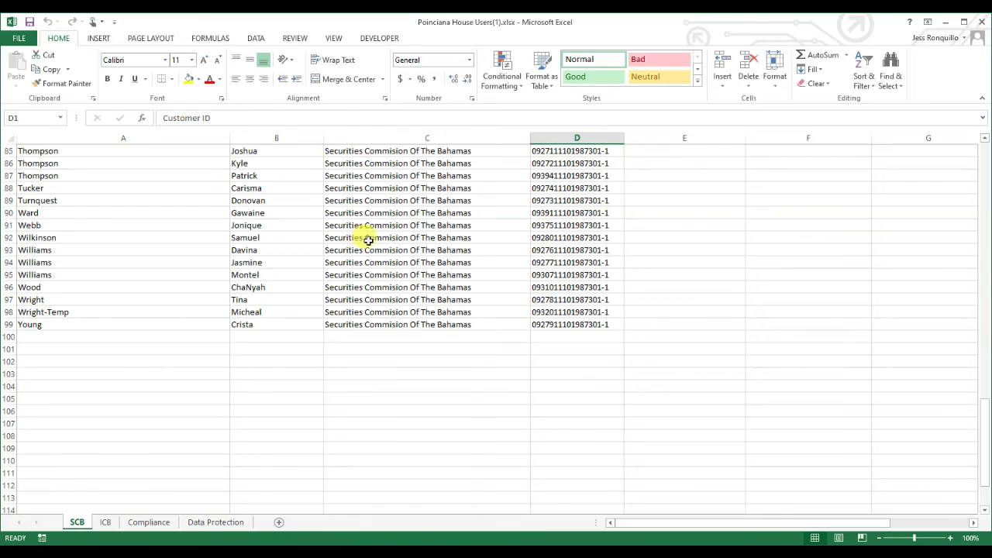
Switch to the Poinciana House Users(1).xlsx workbook in Excel and copy the first name in cell B10 of the Compliance sheet.
scroll(368, 240, up, 6)
scroll(369, 288, down, 3)
click(149, 521)
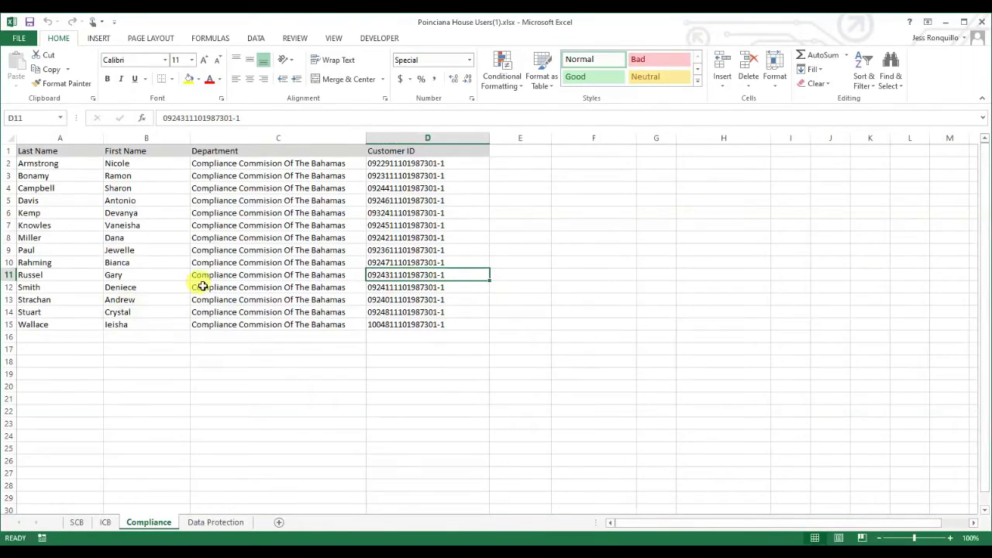
click(151, 264)
double_click(156, 263)
key(ctrl+c)
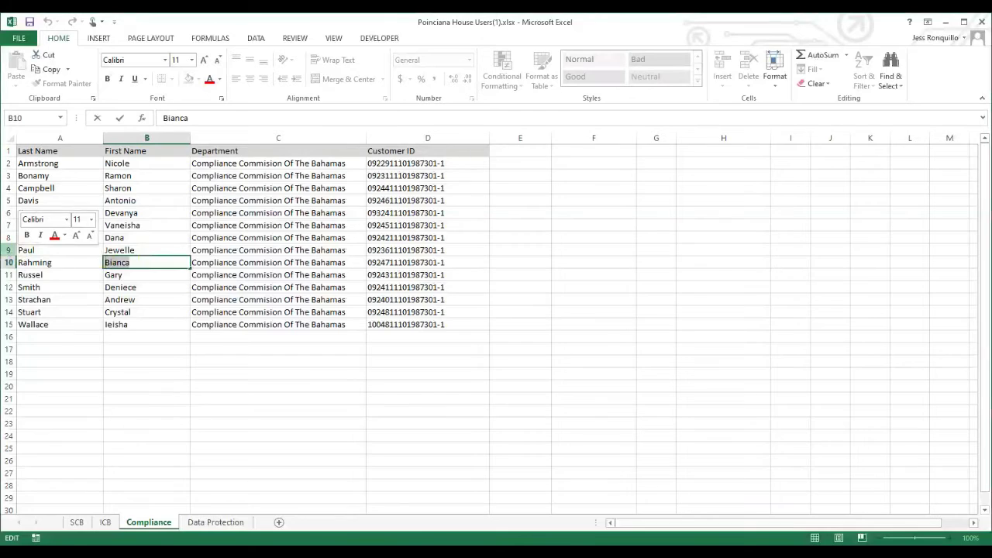
Return to KryptonPOS, search Customer Lookup for the copied first name, and assign that Compliance group customer to the check.
click(946, 22)
click(387, 90)
key(ctrl+v)
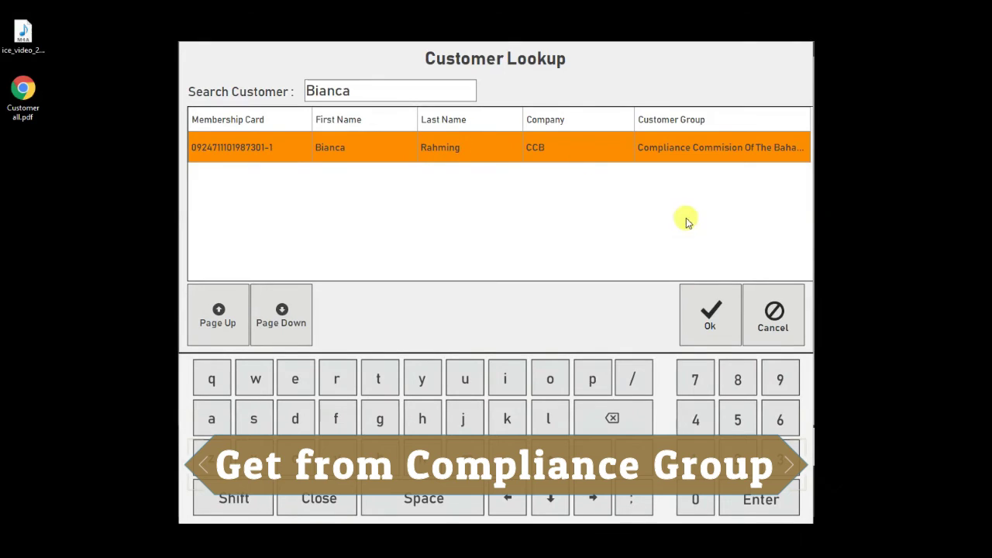
click(711, 312)
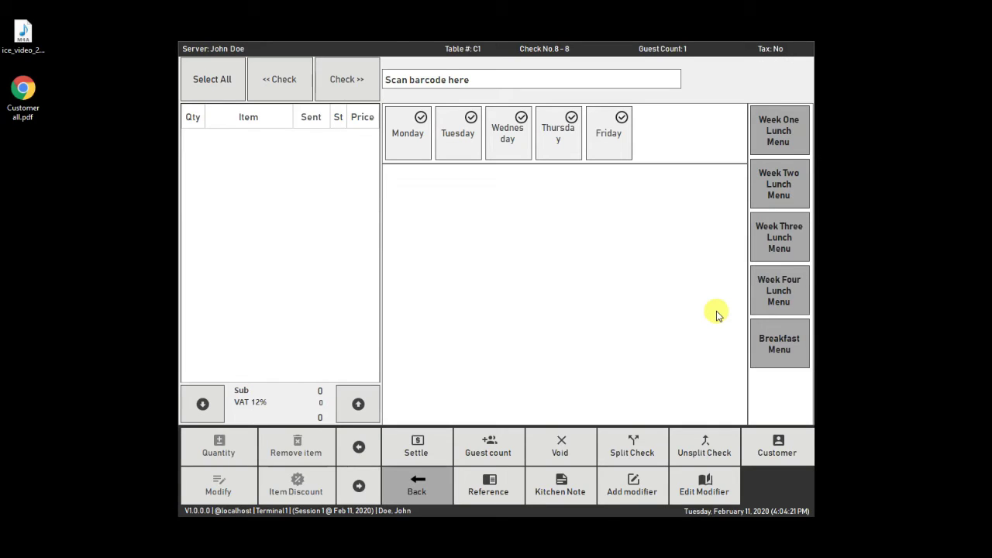
Add the 10.00 Cranberry Apple, the 8.00 Cream of Mushroom and the 8.00 Curry Chickpea from the Monday menu to the check.
click(409, 143)
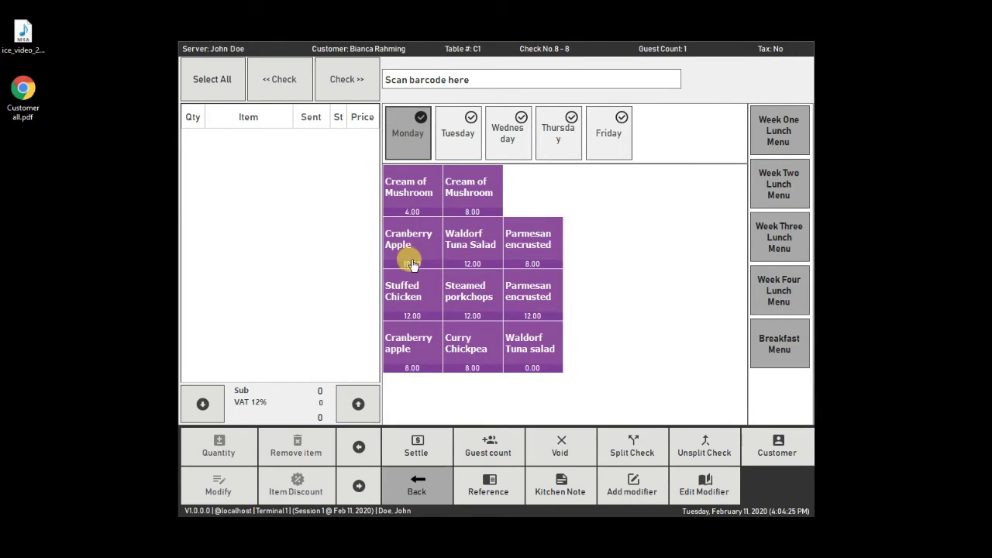
click(415, 260)
click(468, 198)
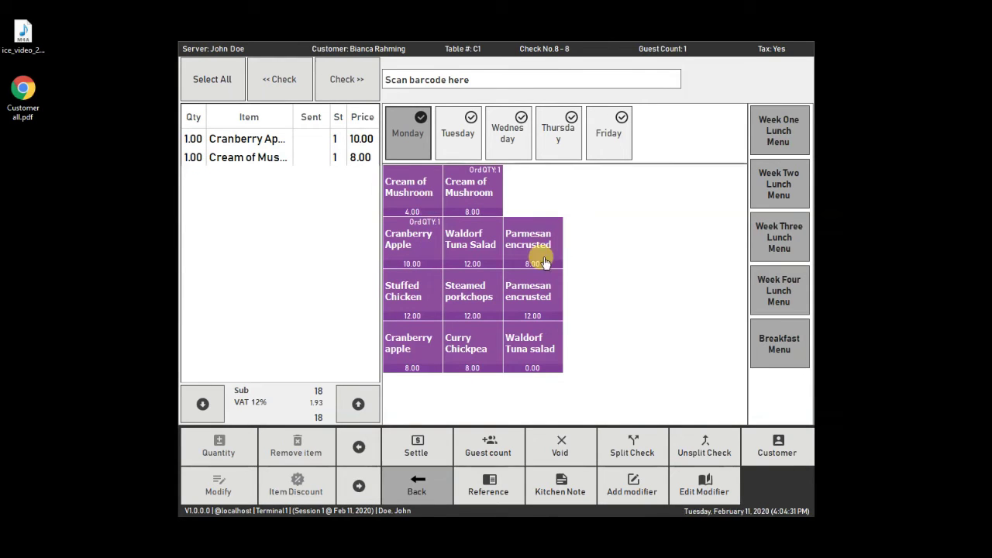
click(467, 357)
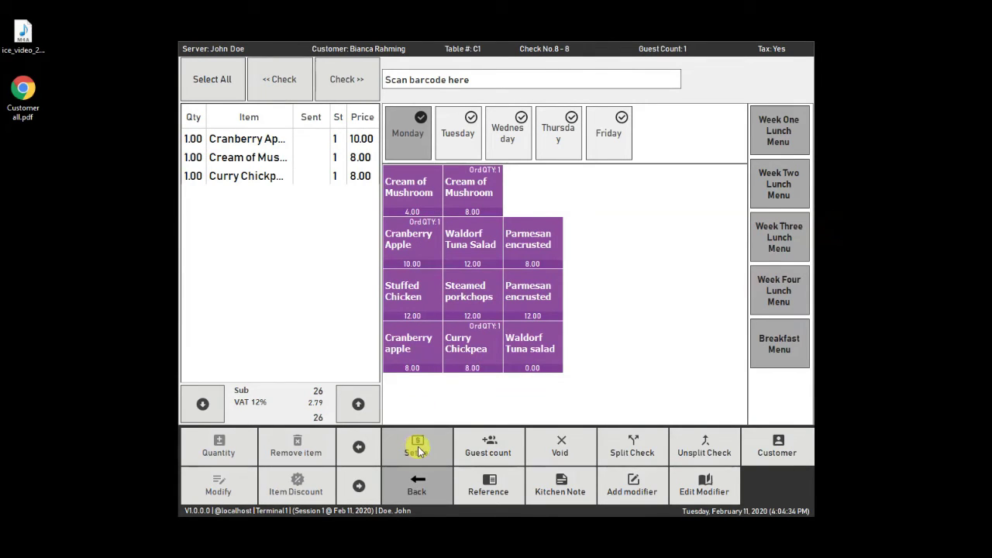
Settle table C1's check with a payment of 26.00, then print and finalize it.
click(417, 449)
click(591, 77)
click(641, 226)
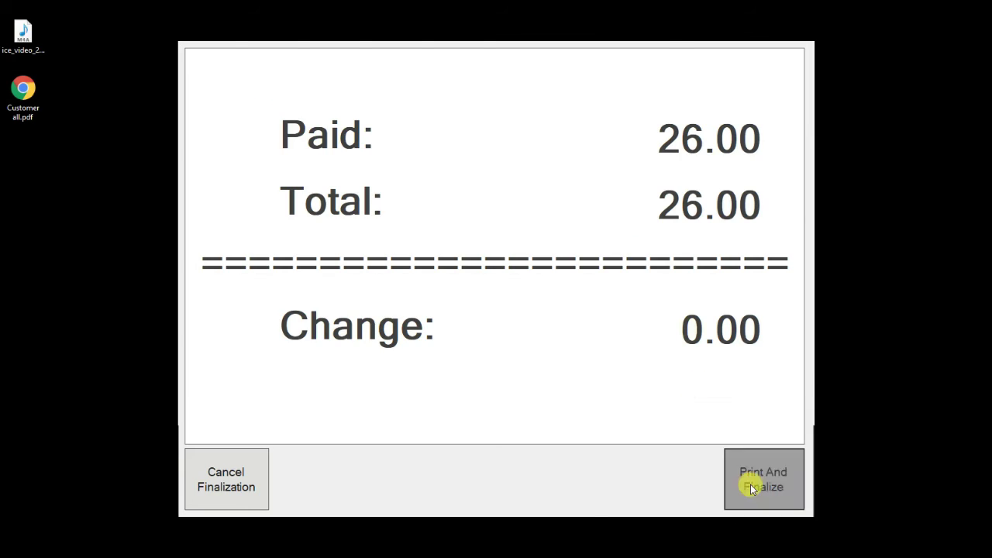
click(761, 479)
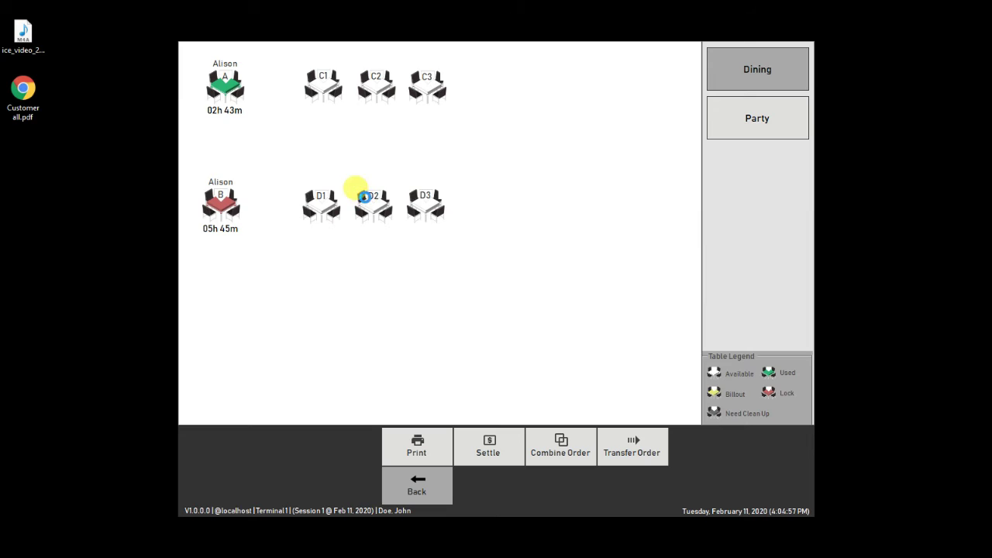
Open a check on table D1 and add the 3.00 Cream Of Tomatoes and the 12.00 Cajun shrimp from the Monday menu.
click(355, 189)
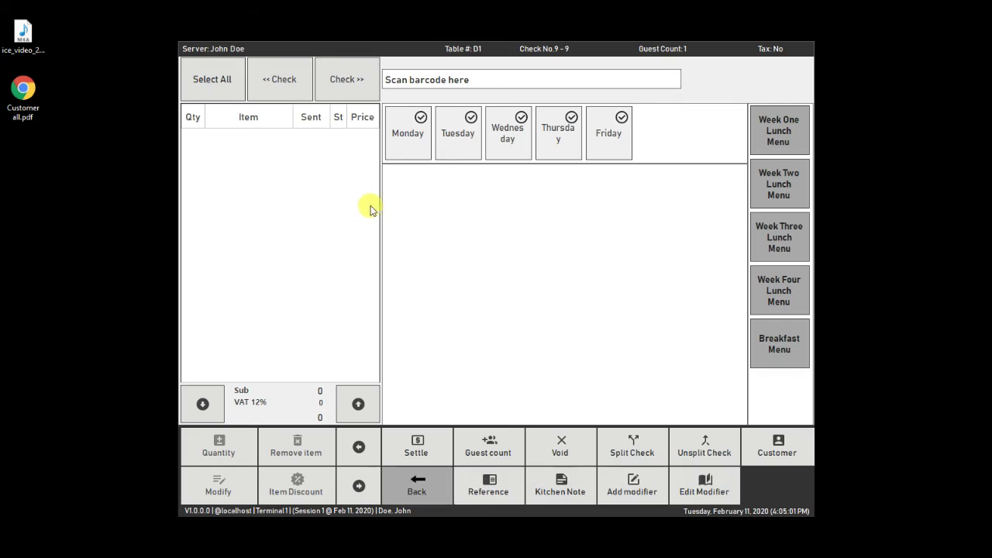
click(406, 149)
click(419, 138)
click(418, 139)
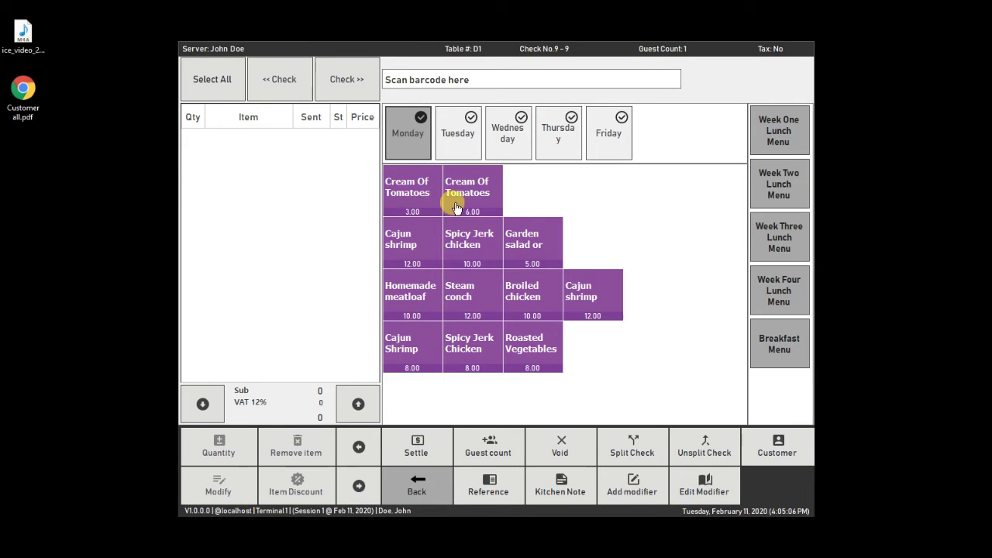
click(423, 239)
Copy a Customer ID from the Data Protection sheet in Excel and use it in KryptonPOS Customer Lookup to assign that customer.
click(777, 446)
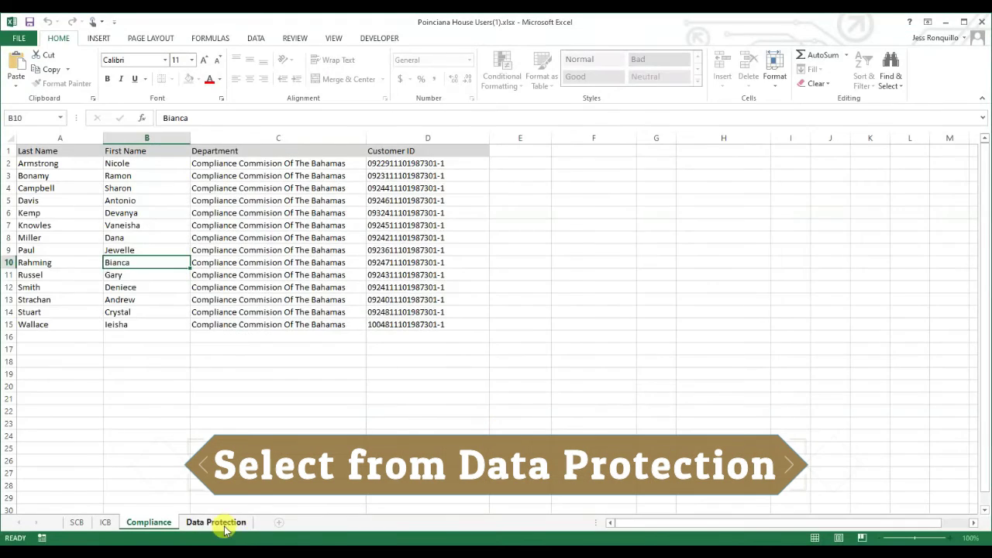
click(210, 522)
double_click(405, 161)
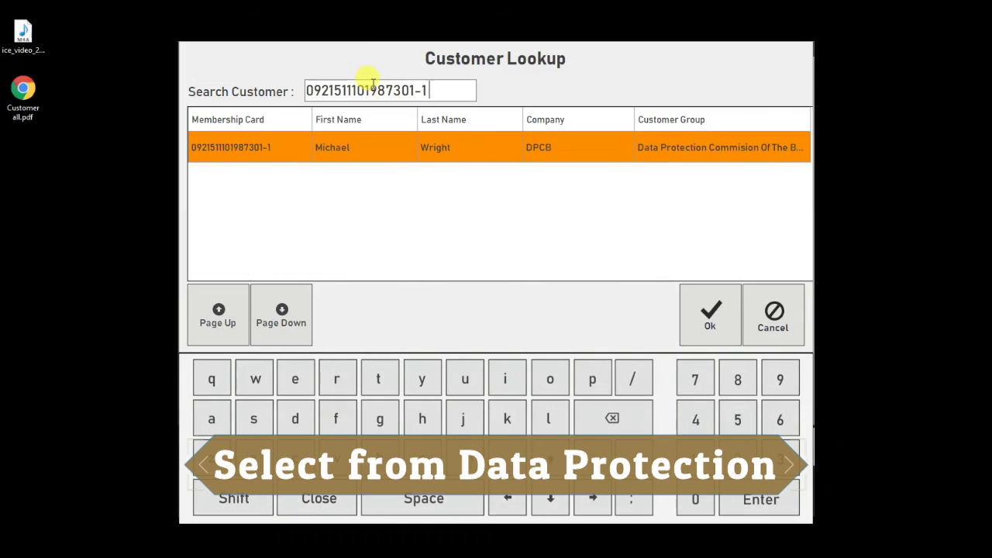
click(693, 321)
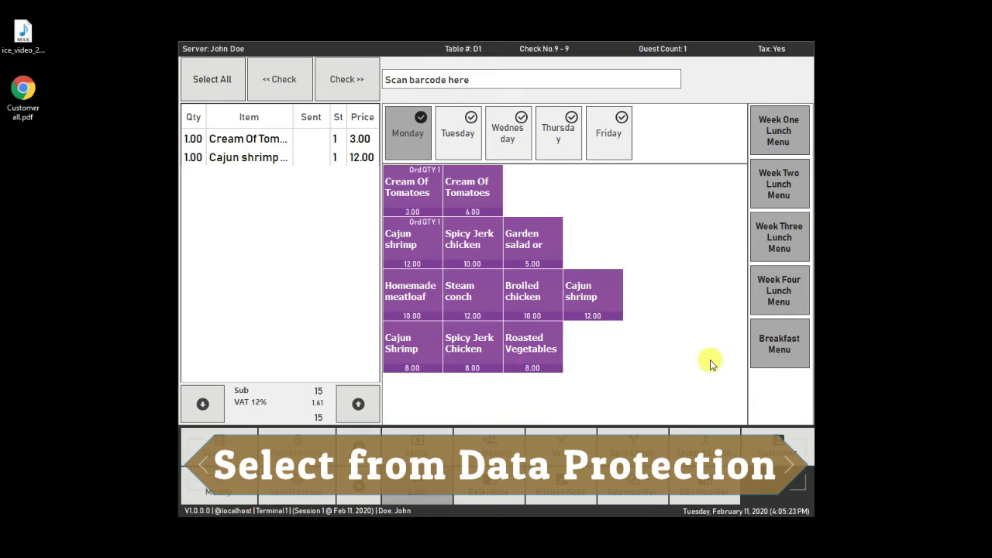
Settle table D1's check with an On Account payment of 15 and finalize it.
click(434, 451)
click(578, 70)
click(672, 221)
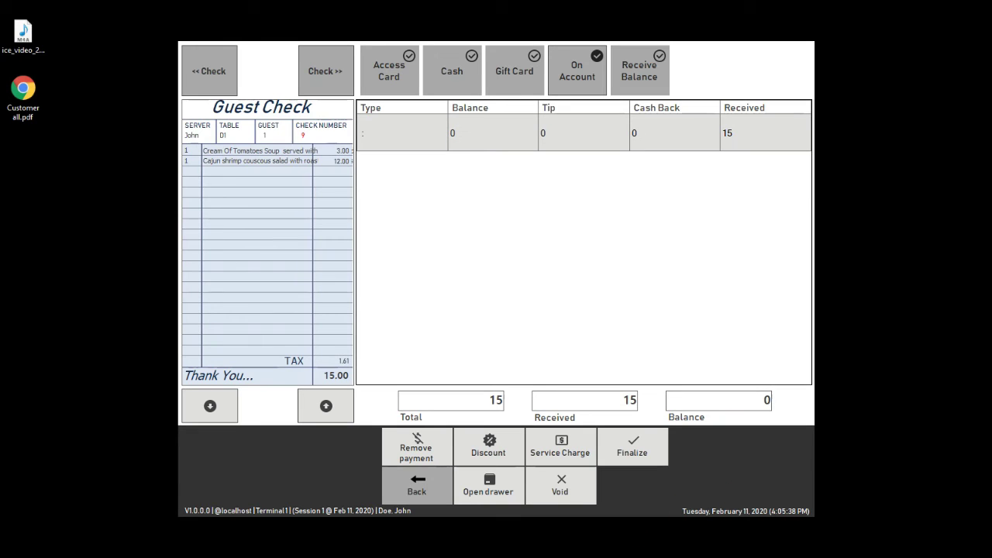
mouse_move(635, 535)
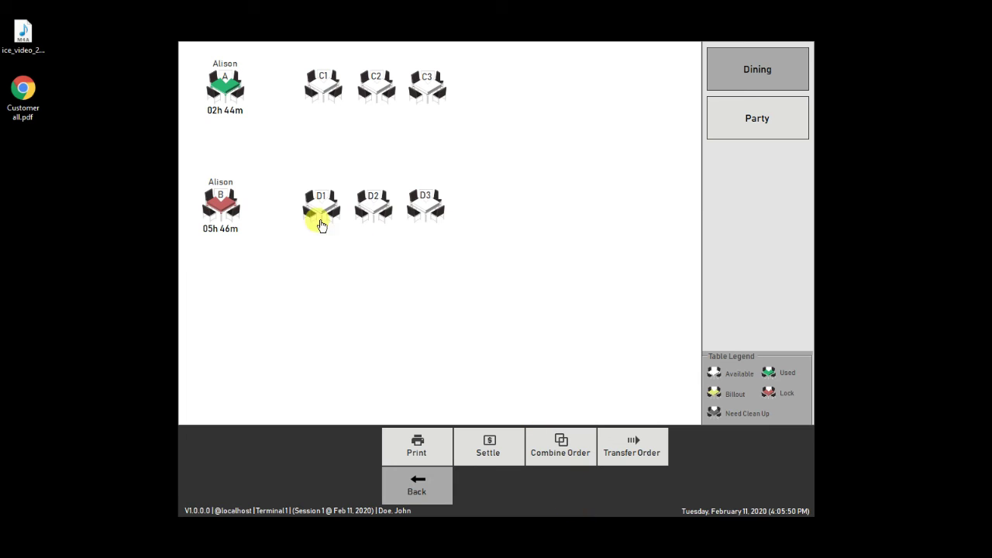
Open another check on table D1 with the 4.00 Creamy Chicken and the 8.00 Greek salad from the Monday menu.
click(322, 225)
click(406, 132)
click(418, 200)
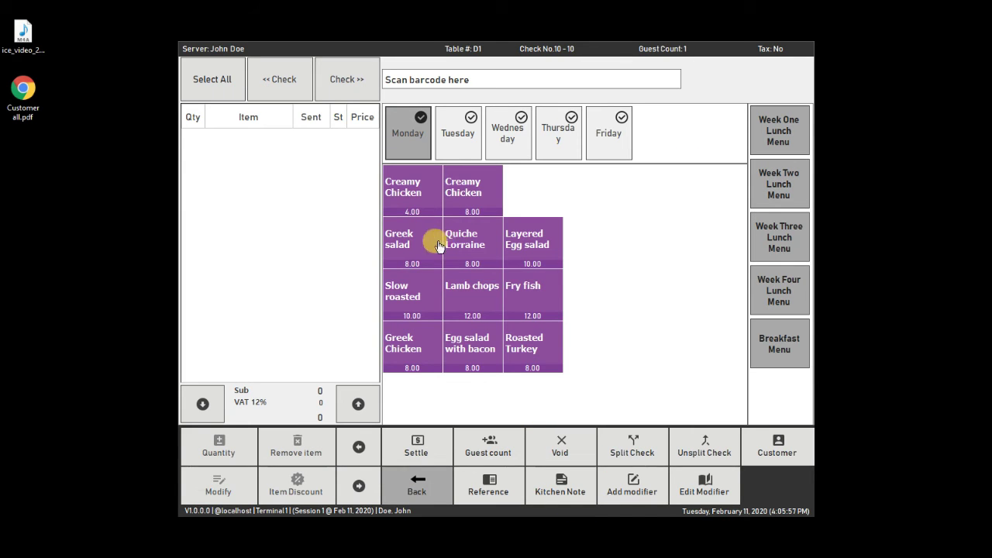
click(434, 239)
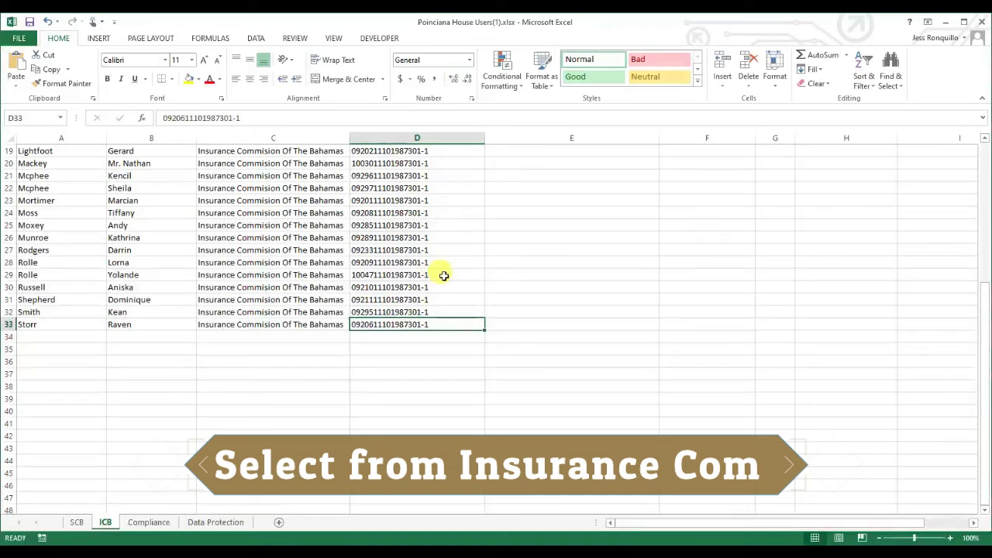
Copy the Customer ID in row 29 of the ICB sheet in Excel and assign that customer to the check through Customer Lookup.
click(444, 275)
key(ctrl+c)
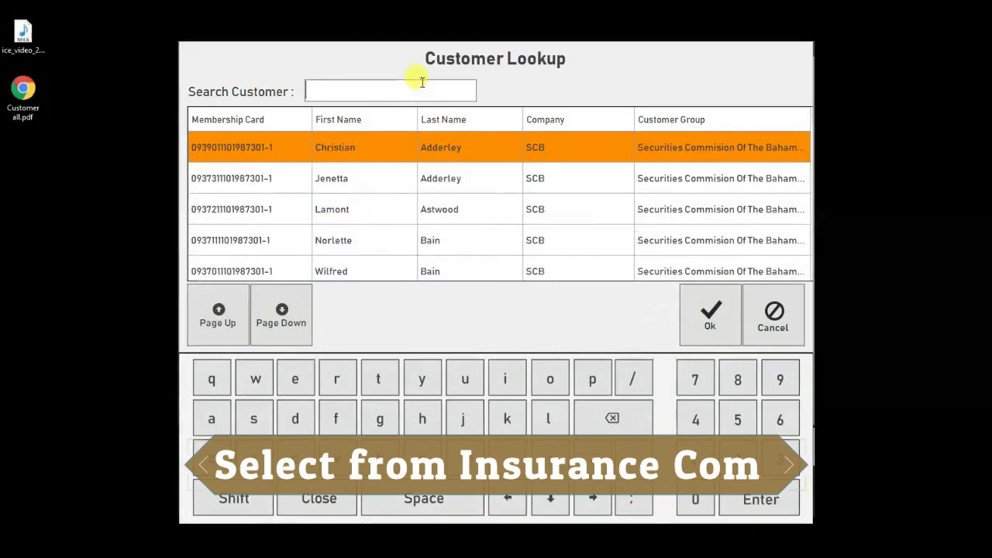
key(ctrl+v)
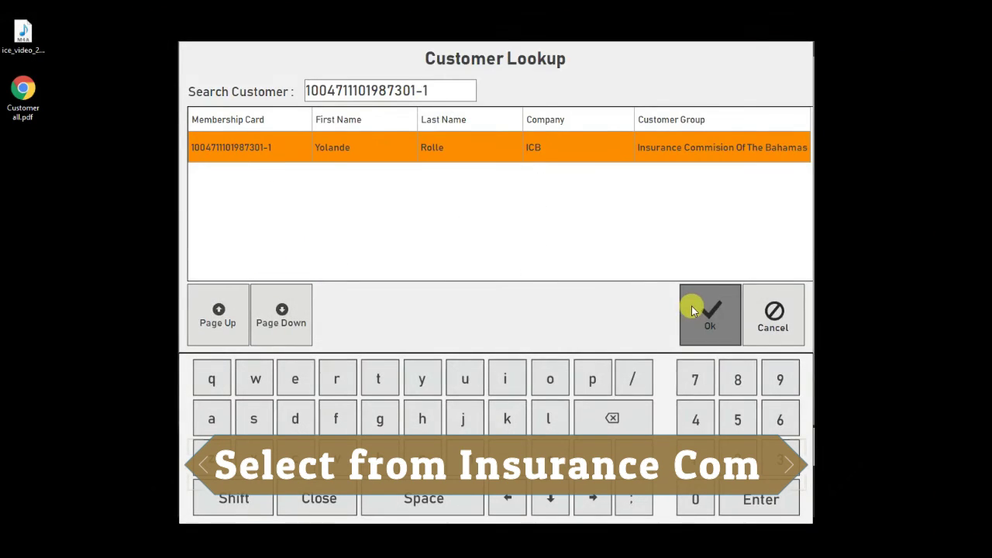
click(693, 310)
Settle the 12.00 check on table D1 as On Account, finalize it and exit KryptonPOS.
click(420, 446)
click(574, 71)
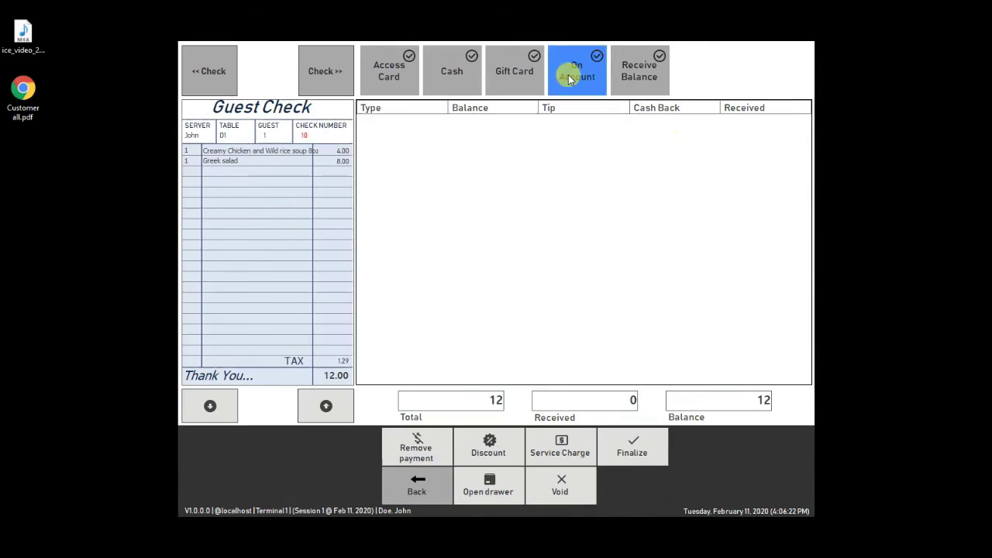
click(761, 480)
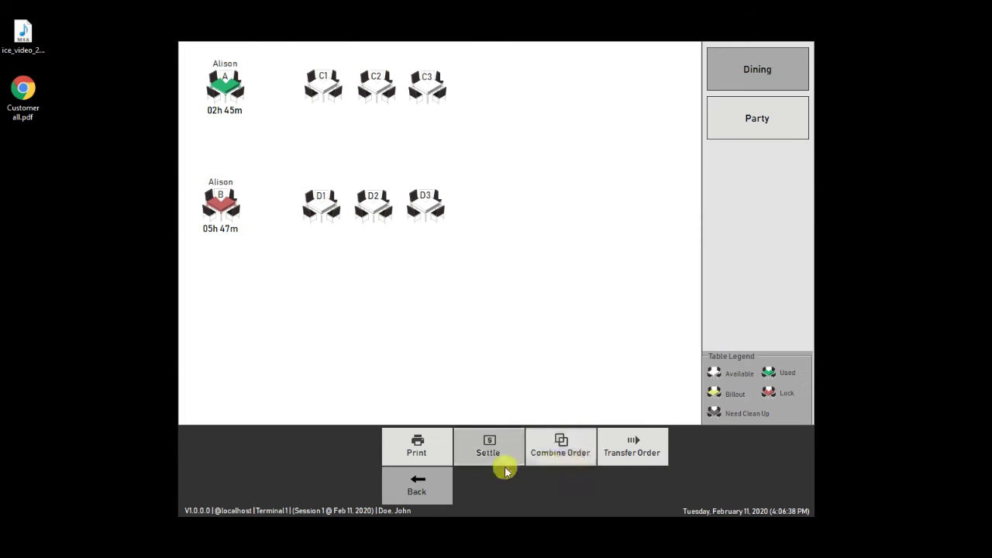
click(419, 486)
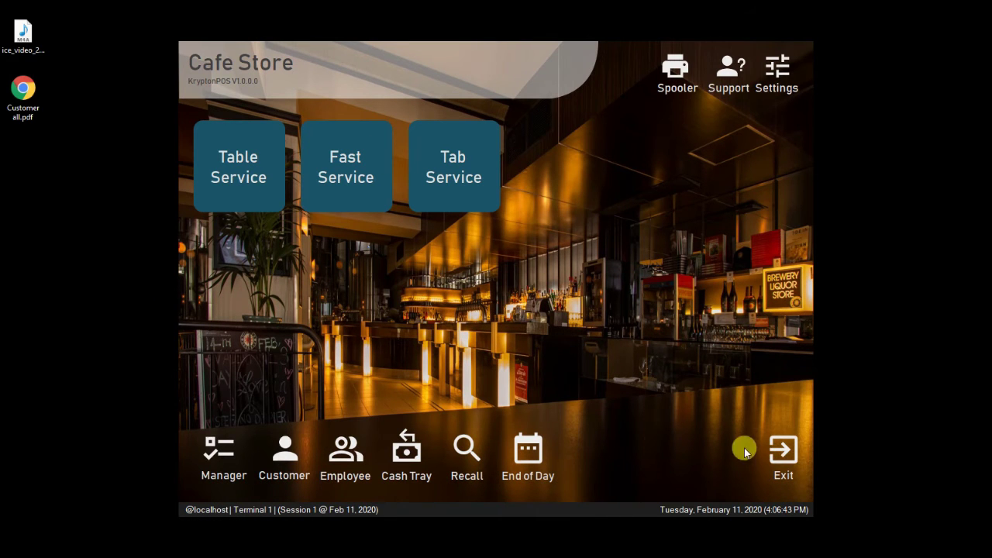
click(789, 455)
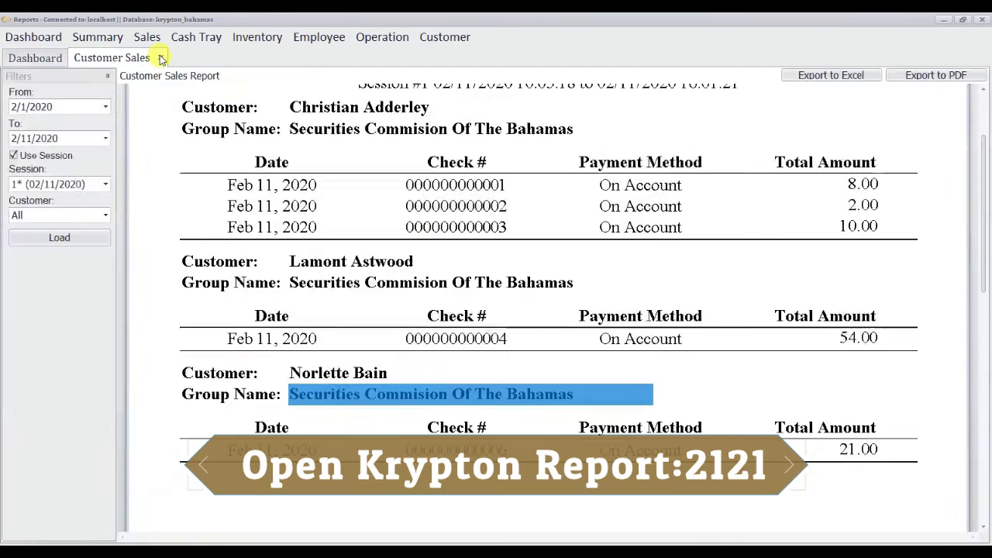
Reopen the Customer Sales report in Krypton Report, load it for all customers and review the sales of every group.
click(161, 58)
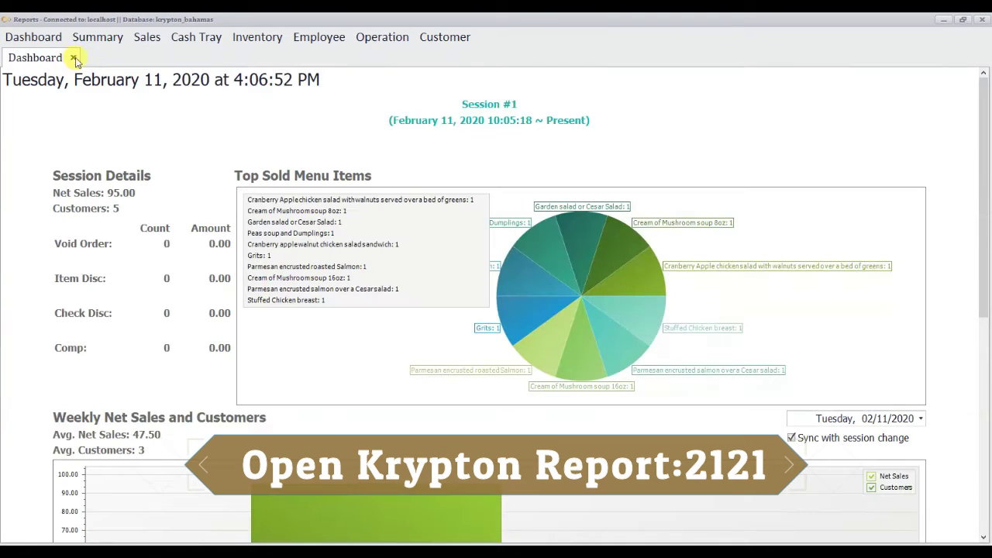
click(438, 38)
click(445, 54)
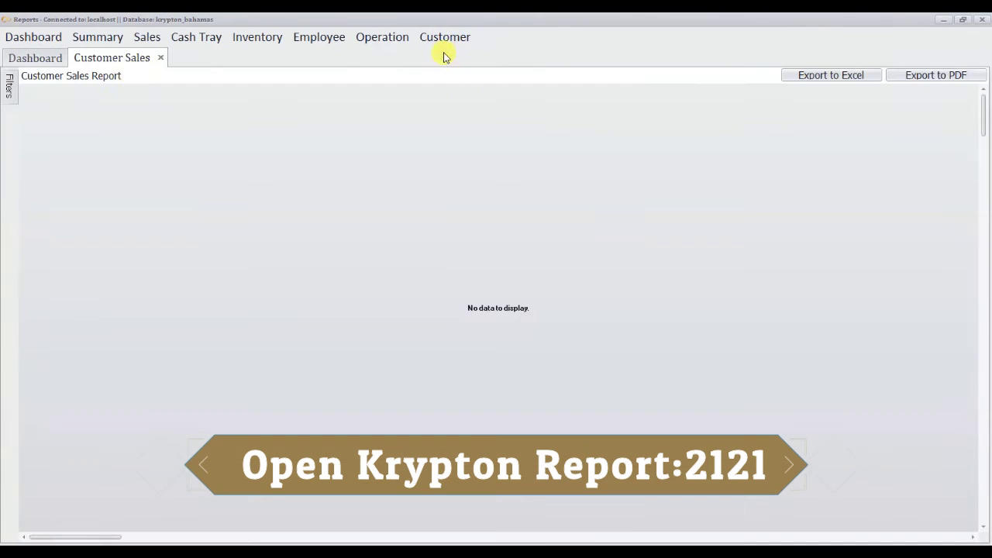
click(20, 93)
click(75, 235)
scroll(240, 254, down, 5)
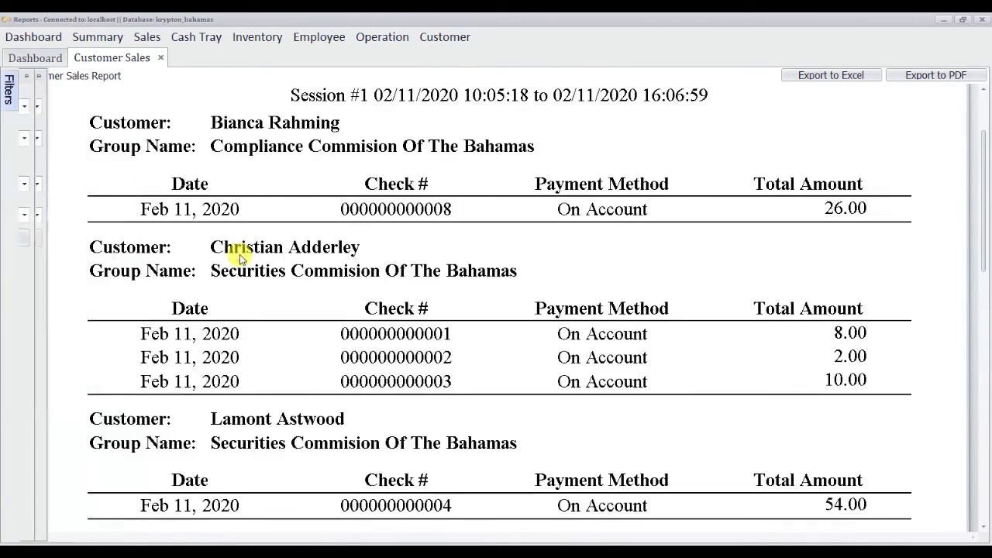
scroll(237, 294, down, 3)
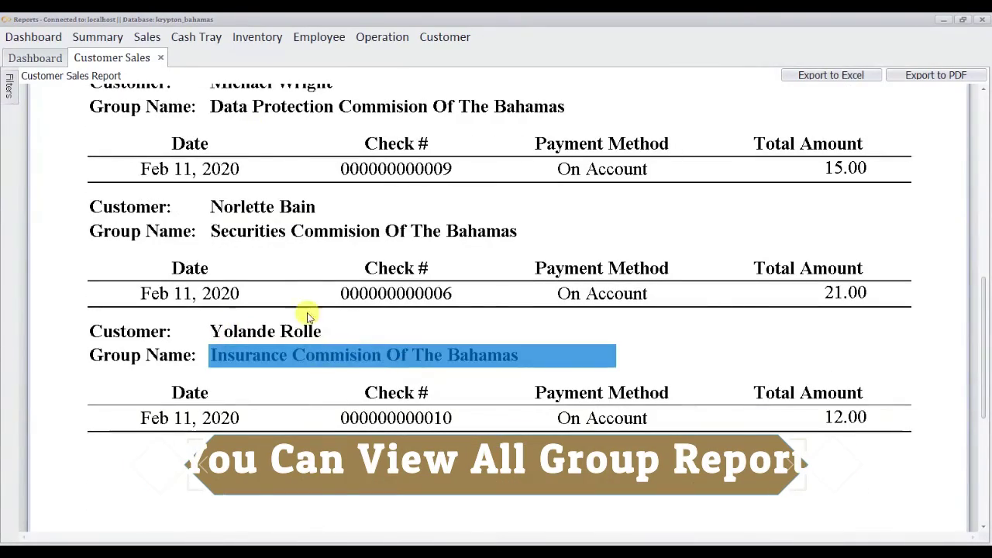
scroll(404, 235, up, 5)
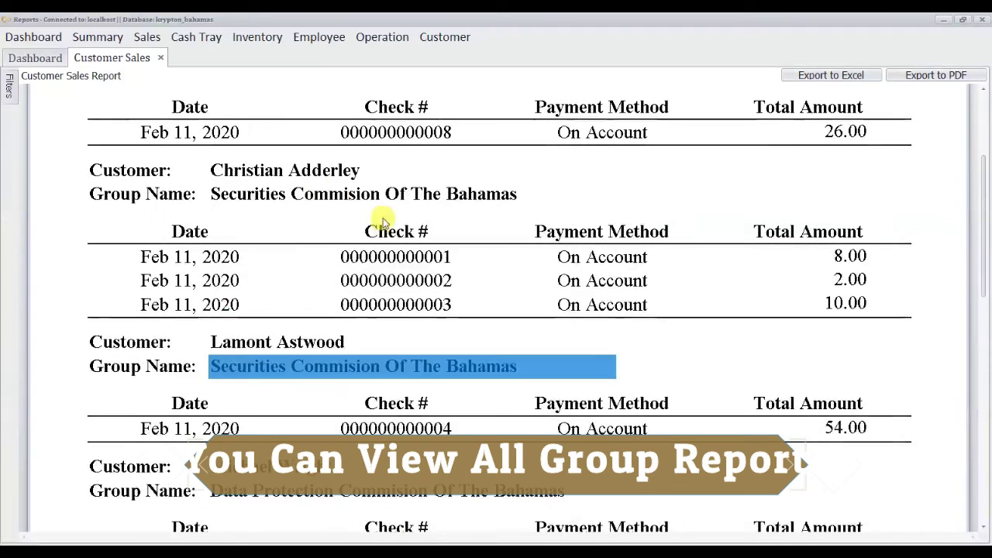
Open the Customer Group Sales report and load it for the Compliance Commision Of The Bahamas group.
click(452, 36)
click(465, 72)
click(11, 92)
click(71, 213)
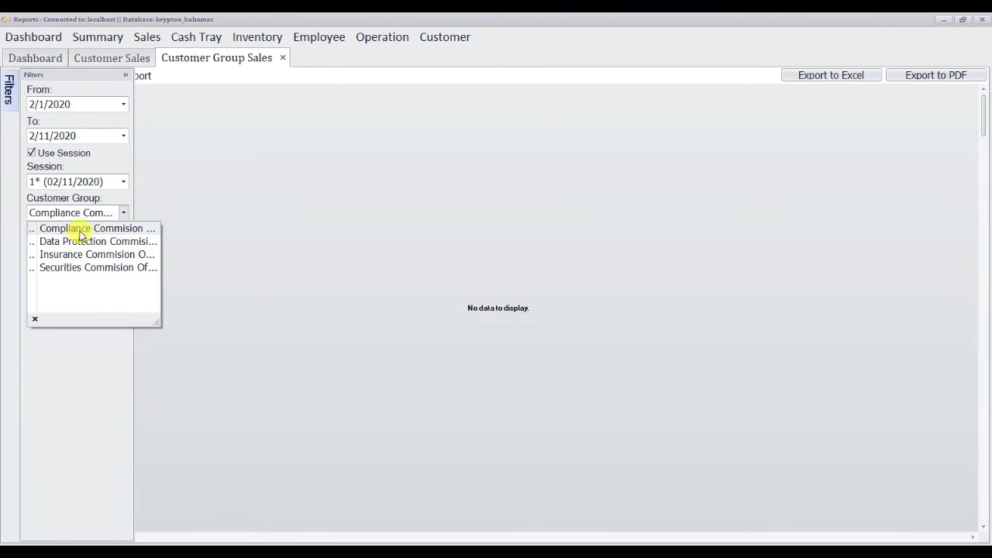
click(80, 233)
click(11, 91)
click(71, 212)
click(79, 229)
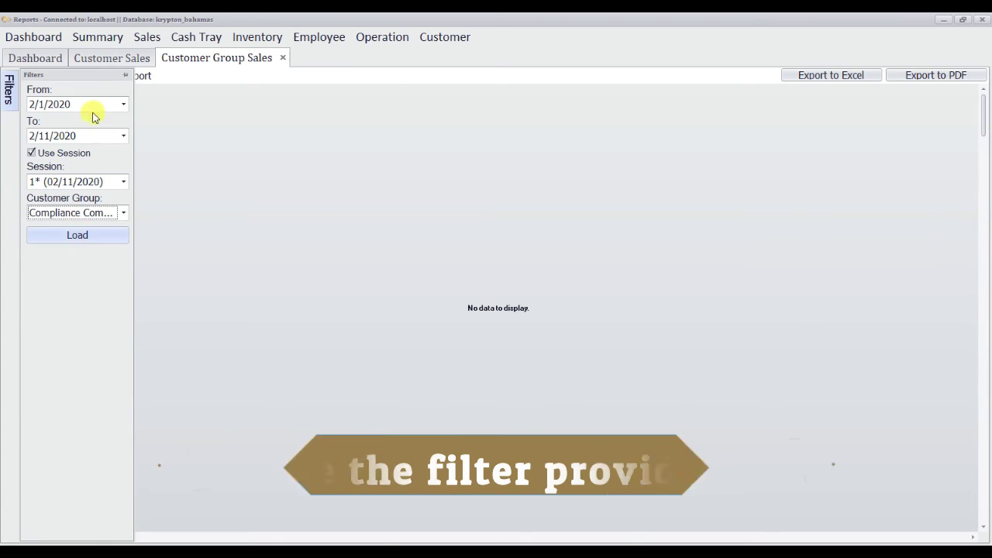
click(89, 237)
Load the Customer Group Sales report for the Data Protection Commision group, followed by the Insurance Commision group.
click(66, 212)
click(79, 241)
click(70, 235)
click(71, 212)
click(74, 254)
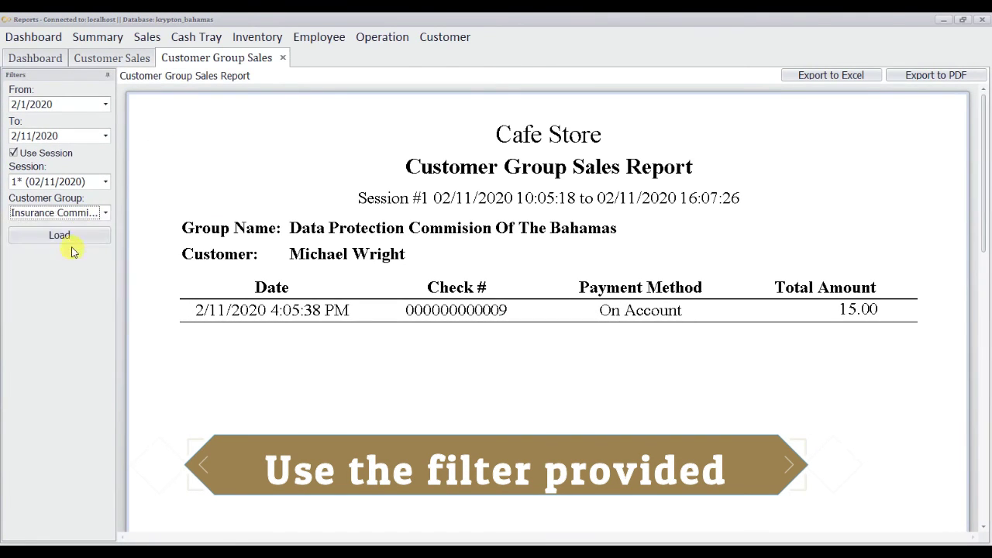
click(71, 235)
Load the Customer Group Sales report for the Securities Commision Of The Bahamas group and look through its customers' checks.
click(71, 212)
click(74, 266)
click(77, 237)
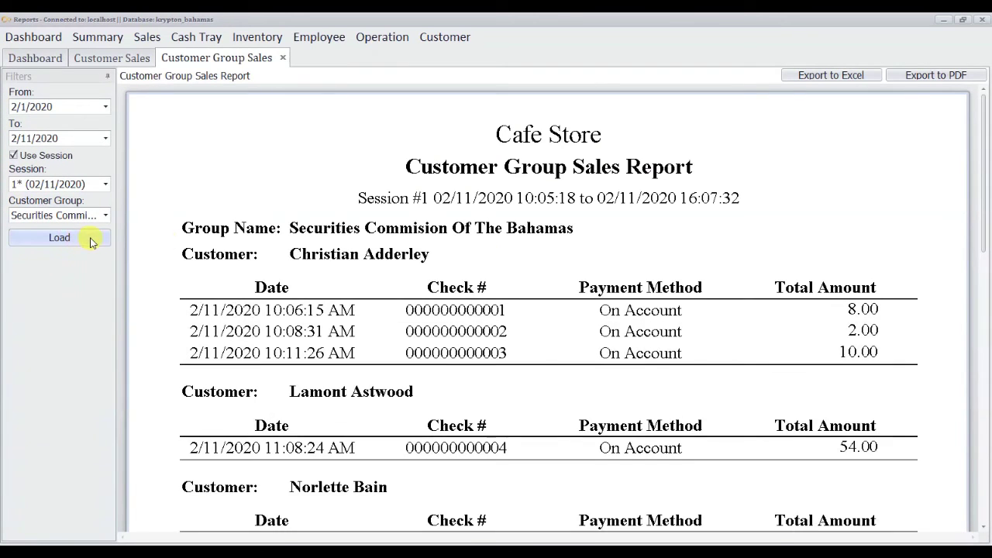
scroll(487, 261, down, 3)
scroll(493, 266, up, 3)
Close and relaunch Krypton Report, logging in with the Compliance employee's POS password.
click(981, 19)
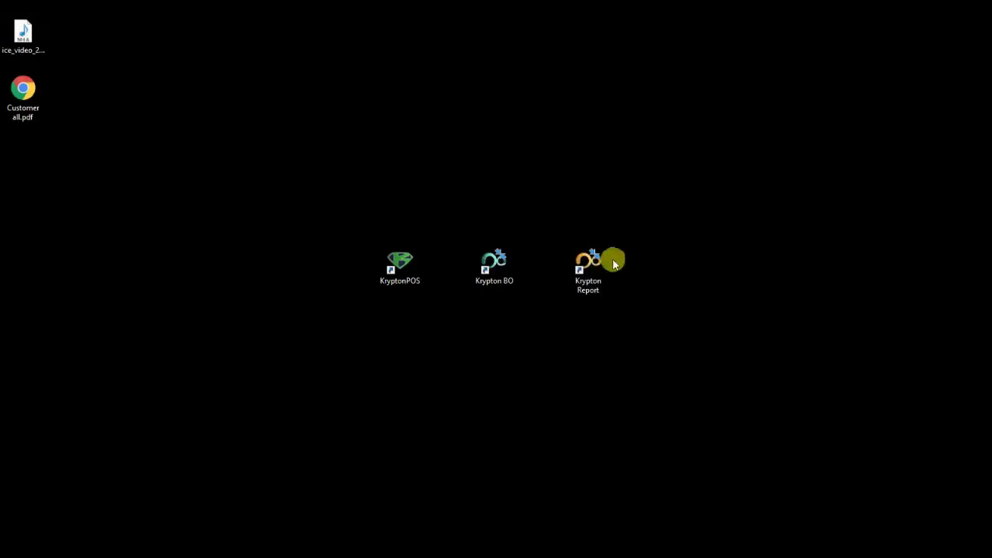
double_click(613, 264)
click(810, 372)
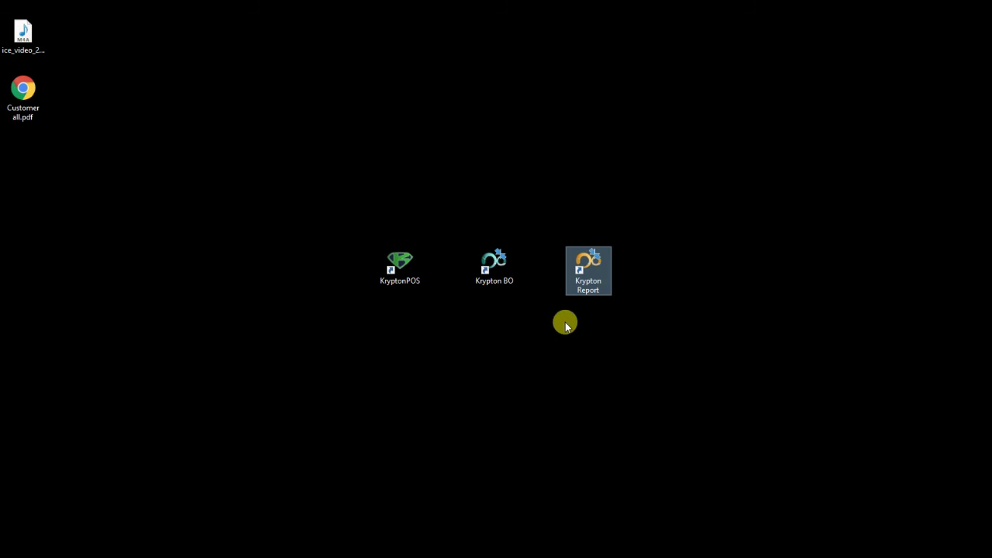
click(519, 324)
click(519, 324)
click(519, 324)
click(519, 324)
click(541, 361)
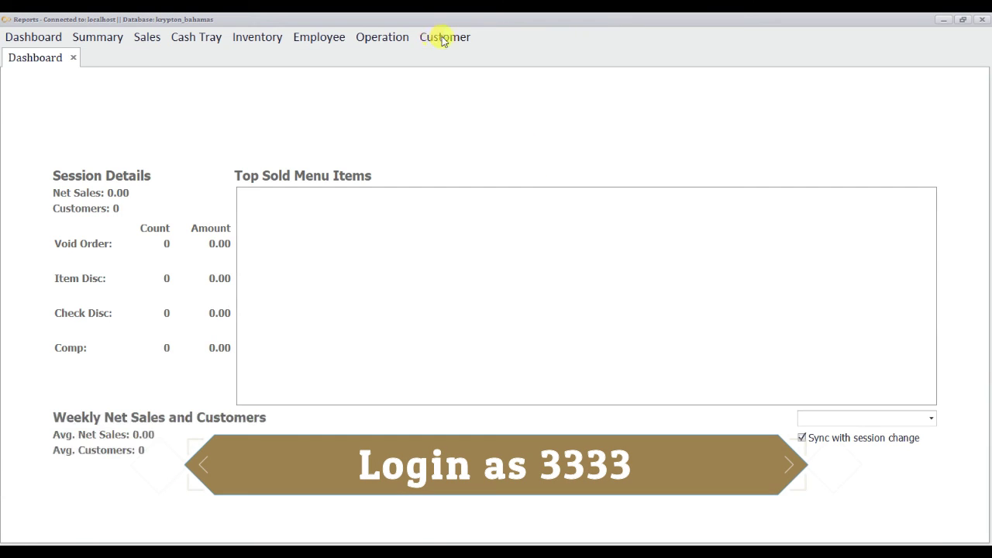
Open the Customer Sales report and check the session figures and top sold menu items on the dashboard.
click(445, 37)
click(448, 56)
click(35, 58)
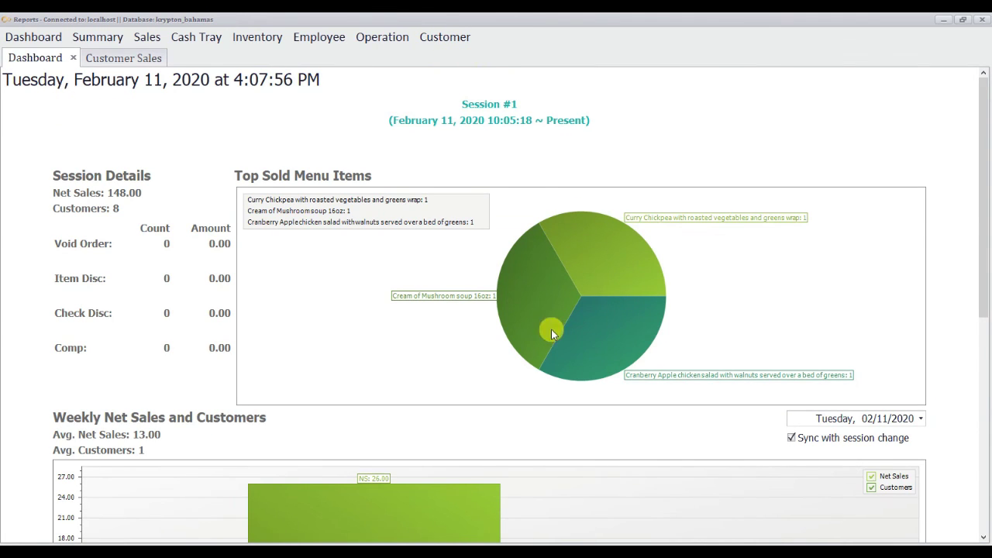
click(140, 61)
Load the Customer Sales report with the customer filter set to All and examine the group name shown.
mouse_move(6, 97)
click(80, 214)
click(84, 231)
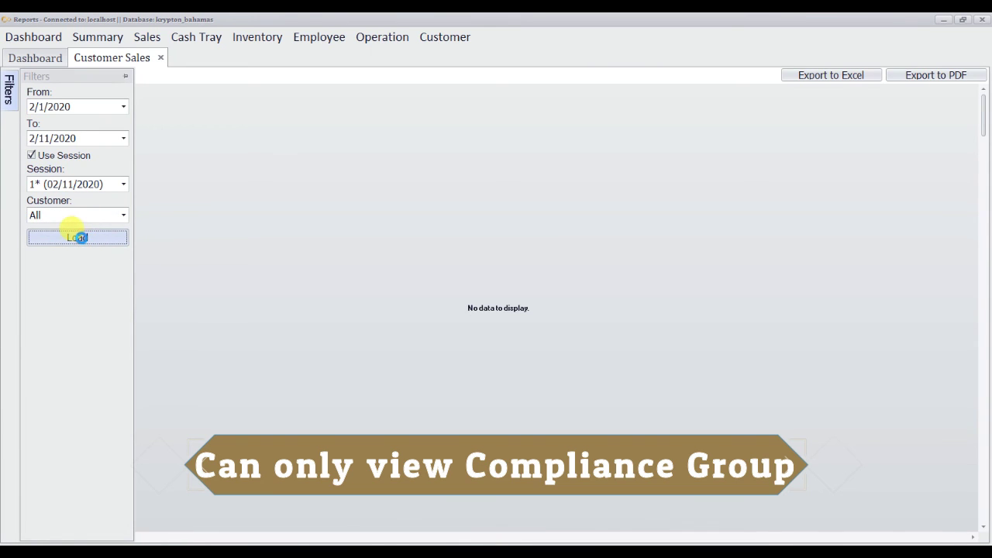
click(78, 237)
click(527, 262)
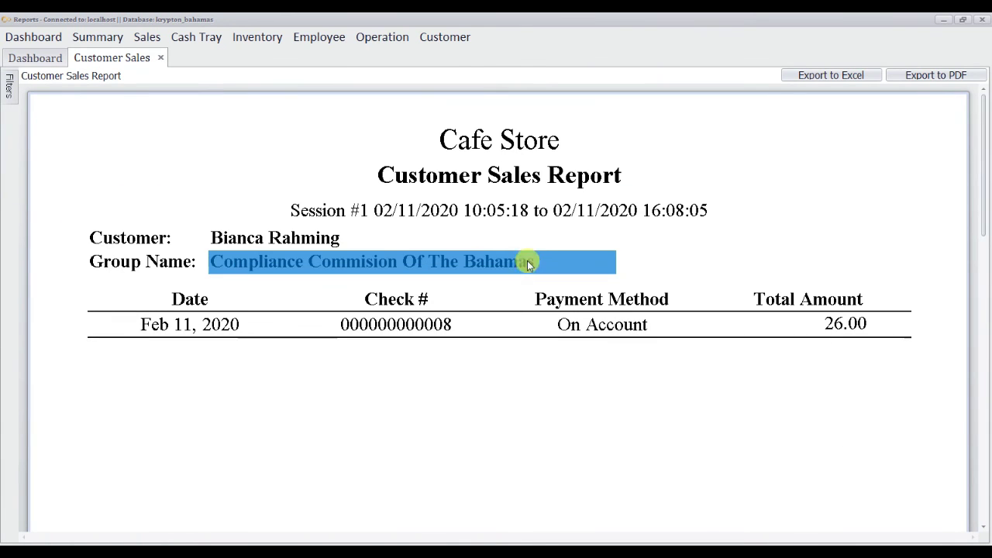
Open the Customer Group Sales report, keep its filters pinned open and load it for the Compliance Commision group.
click(445, 37)
click(454, 75)
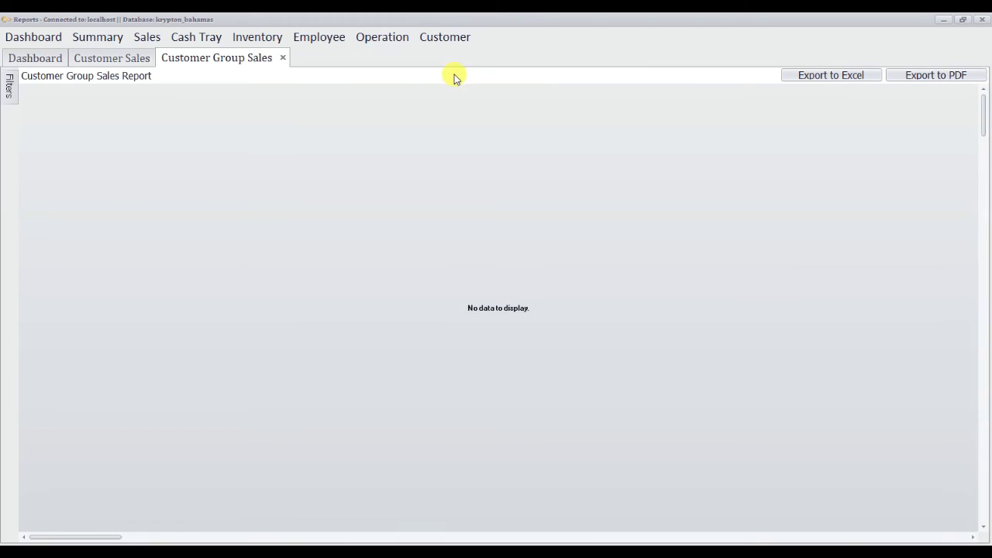
click(9, 87)
click(66, 216)
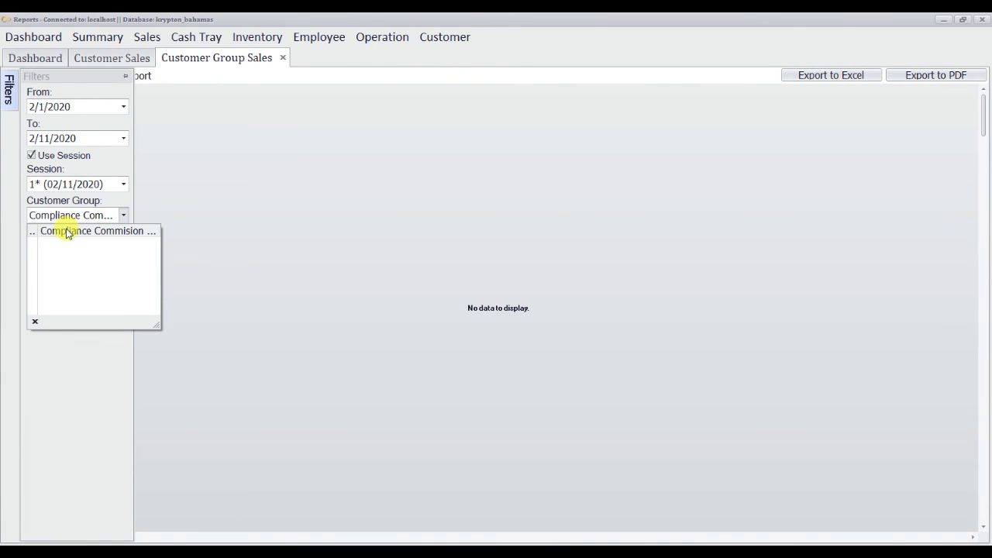
click(66, 233)
click(125, 76)
click(70, 237)
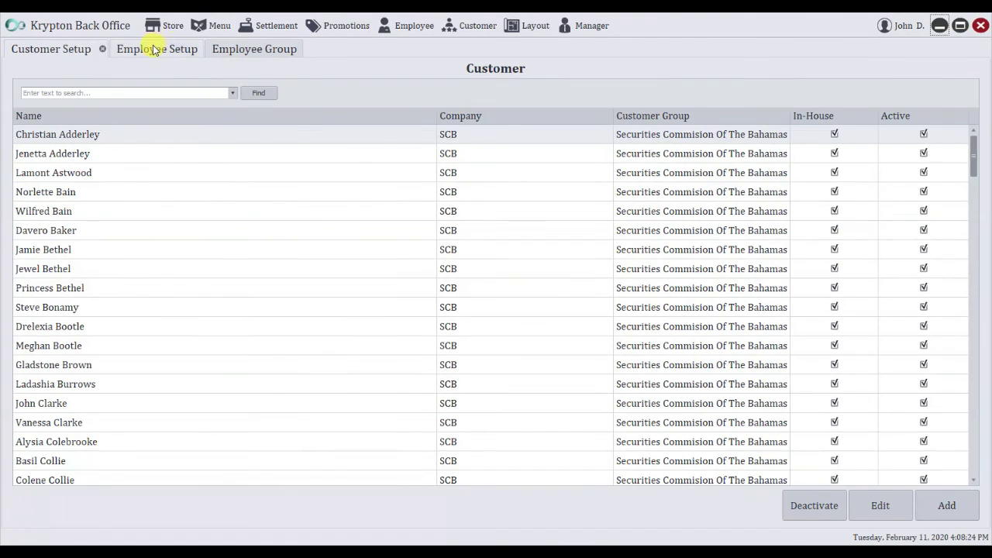
Switch to Krypton Back Office and examine the Compliance employee's record in the list and the Compliance Commision Of The Bahamas employee group's settings.
click(154, 50)
click(139, 184)
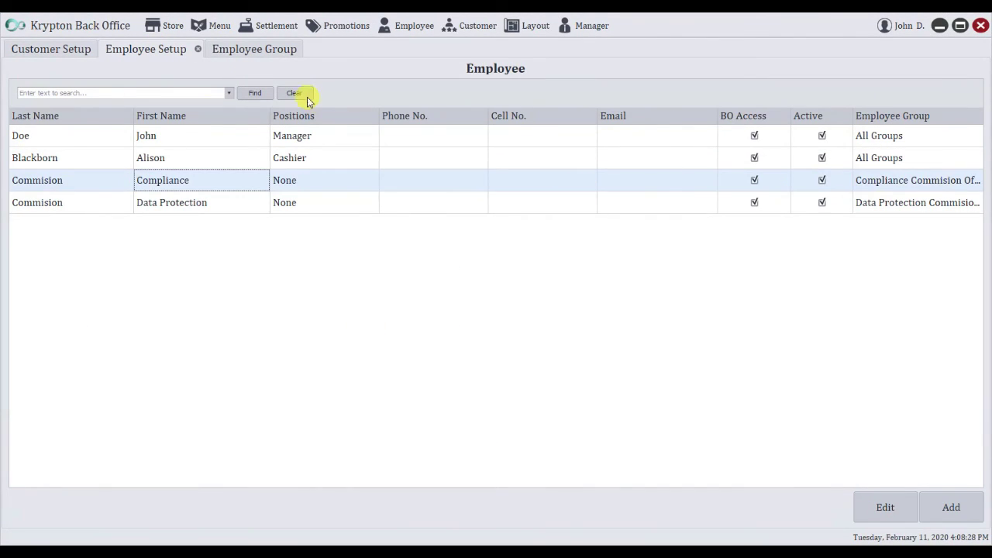
click(248, 52)
click(223, 186)
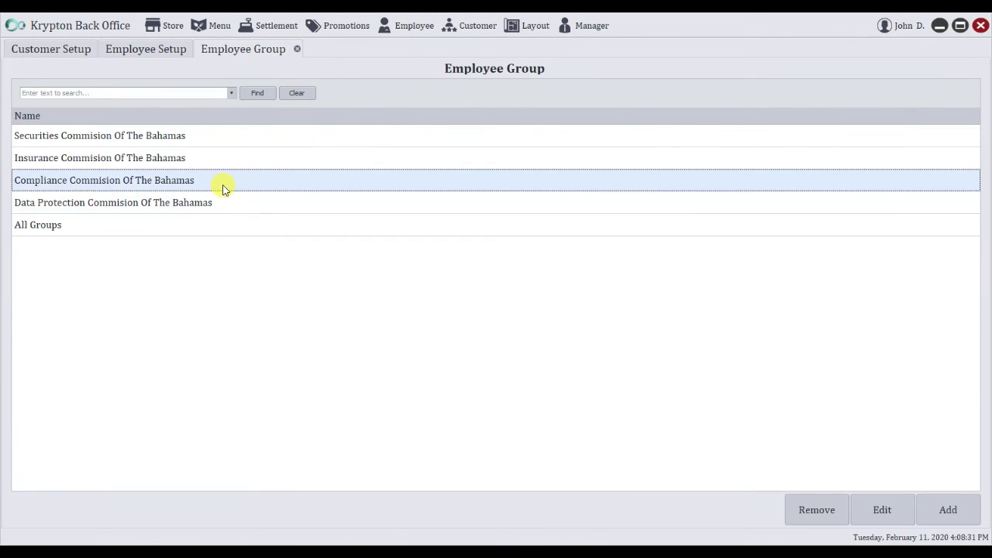
click(860, 508)
click(513, 439)
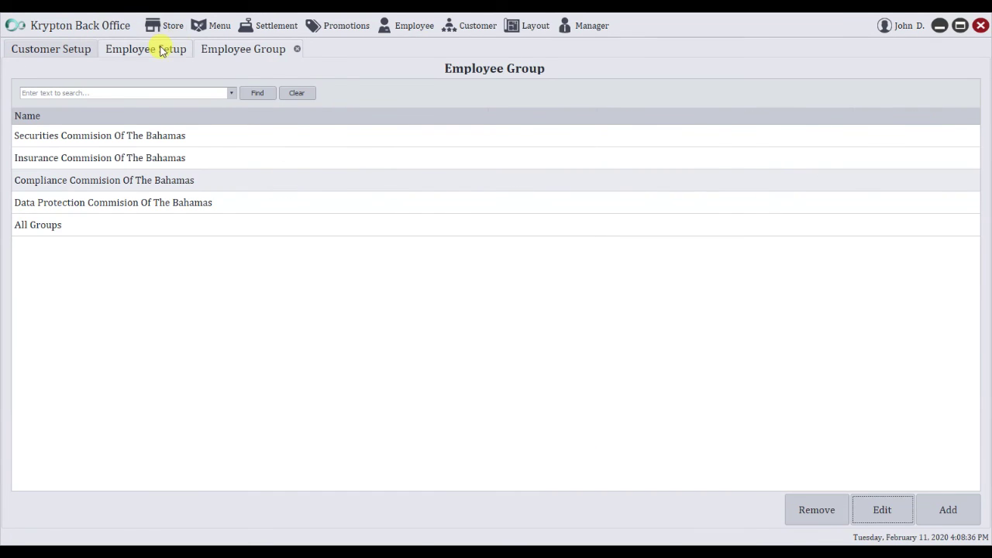
Inspect the Compliance employee's entry for its assigned group, cancel without saving and minimize Back Office to return to Krypton Report.
click(159, 48)
click(888, 508)
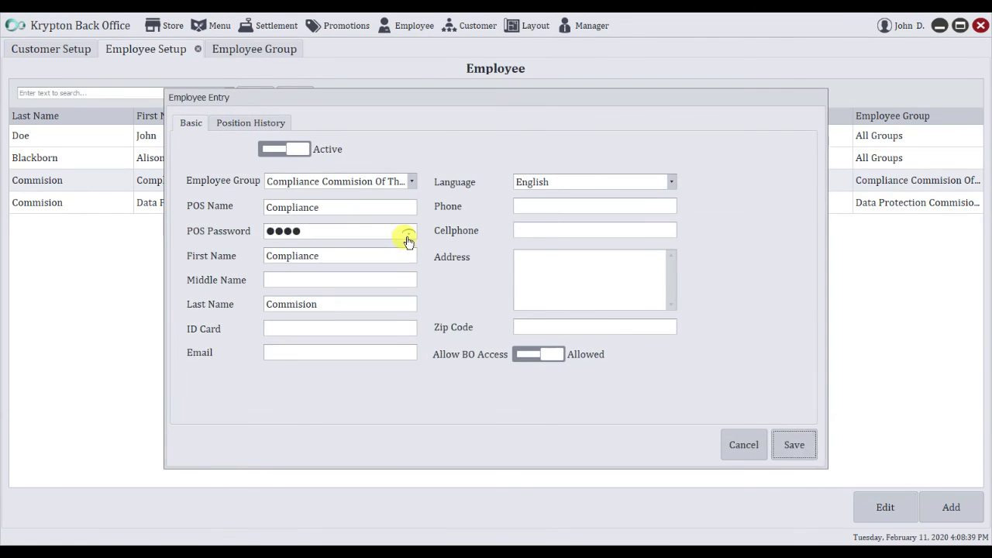
click(749, 451)
click(939, 26)
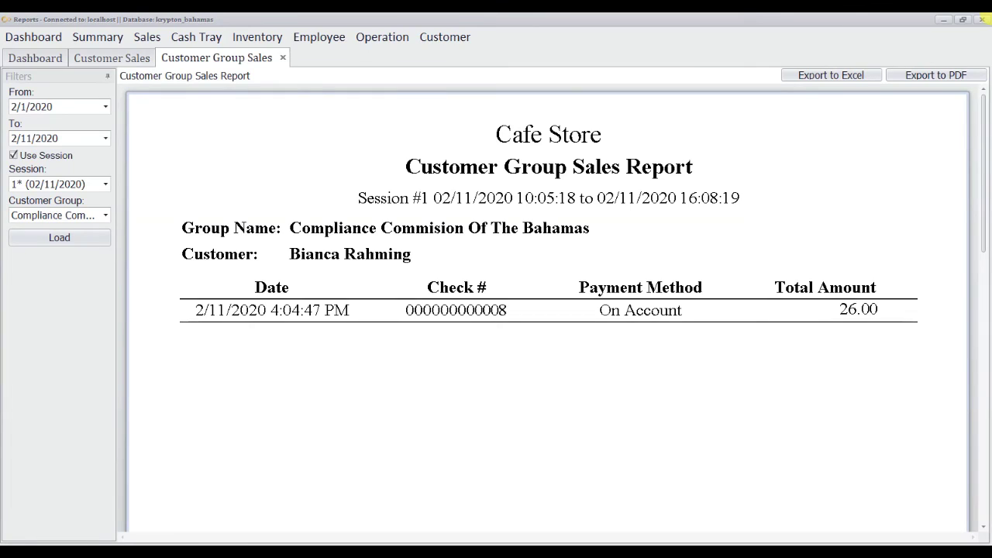